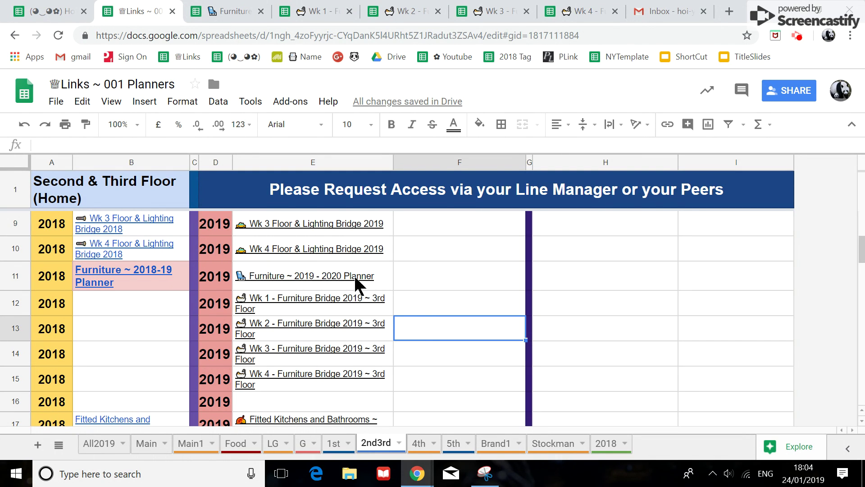
Step: Select rows 12 and 15, return to F13, and scroll through the Sunday 10 February staff rows
mouse_move(303, 280)
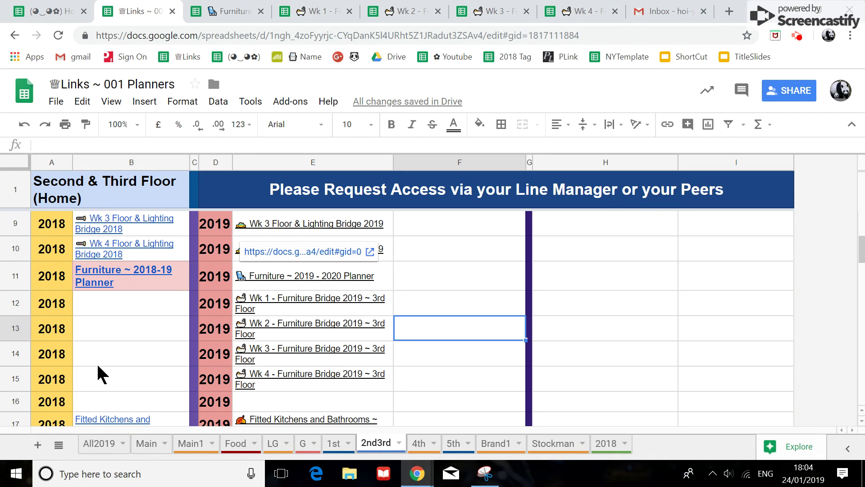
left_click(16, 304)
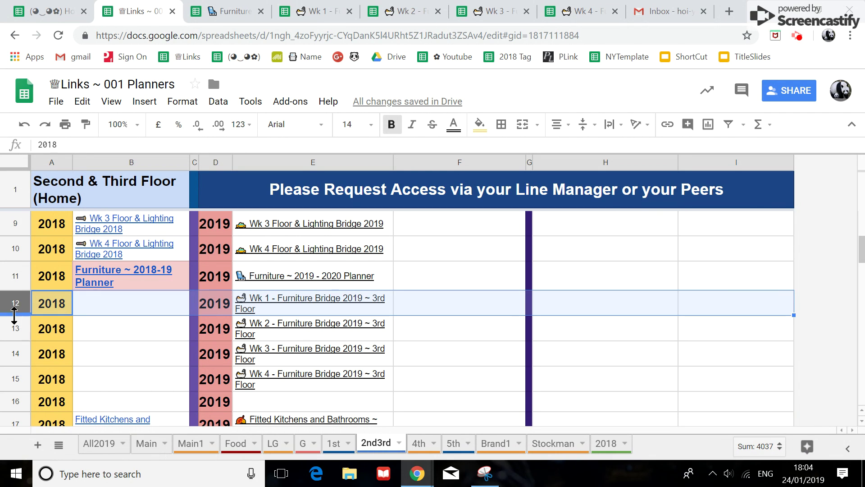
left_click(17, 384)
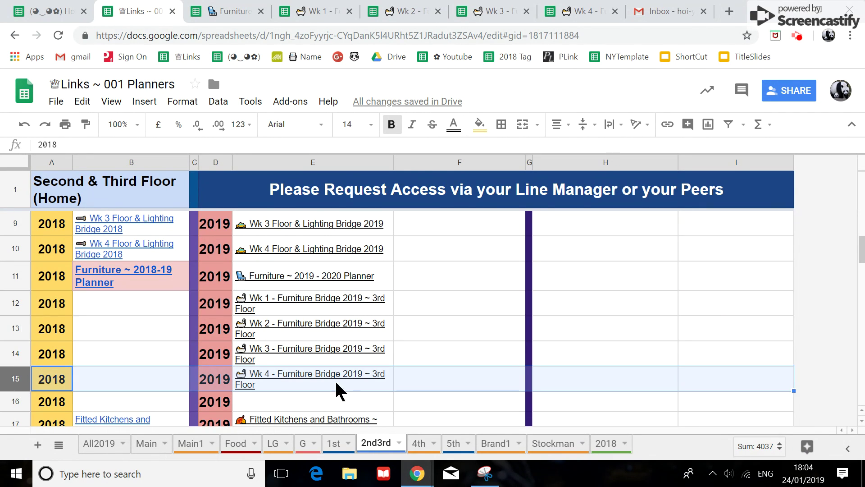
left_click(491, 327)
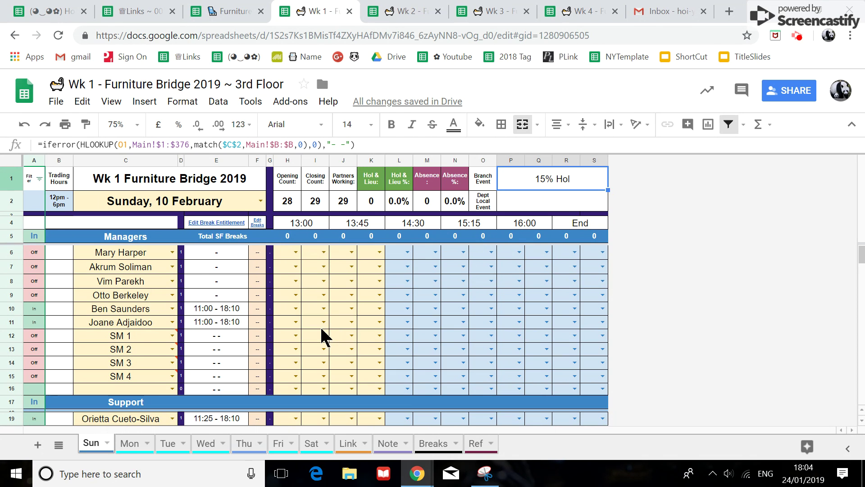
scroll(221, 312, "down", 10)
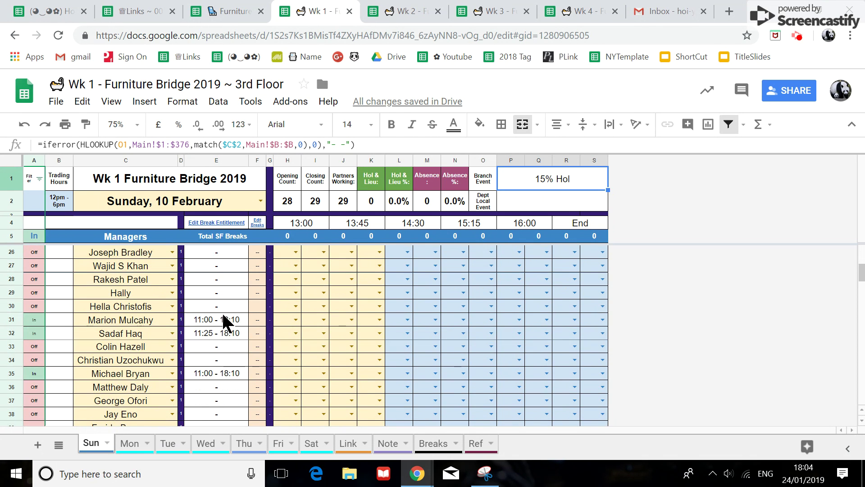
scroll(222, 312, "up", 9)
scroll(221, 319, "up", 1)
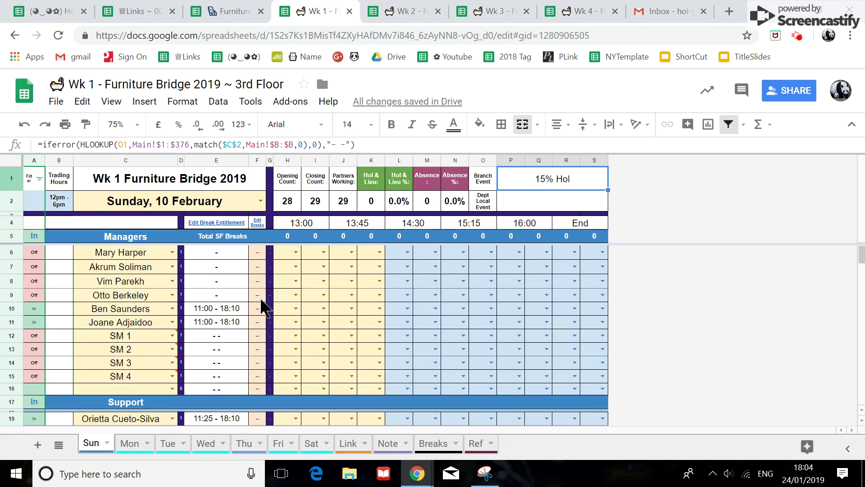
Step: Overwrite break cell E10 with Hol, then copy E9's formula back down so E10 shows 11:00 - 18:10
left_click(220, 305)
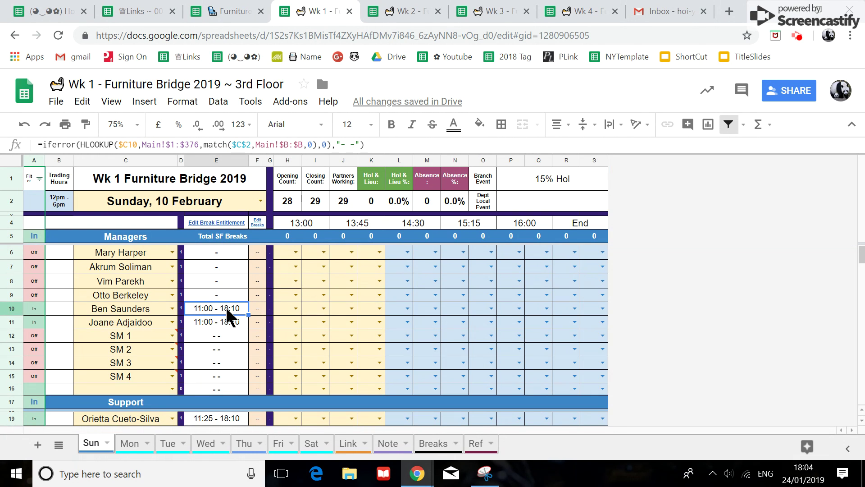
type("Hol")
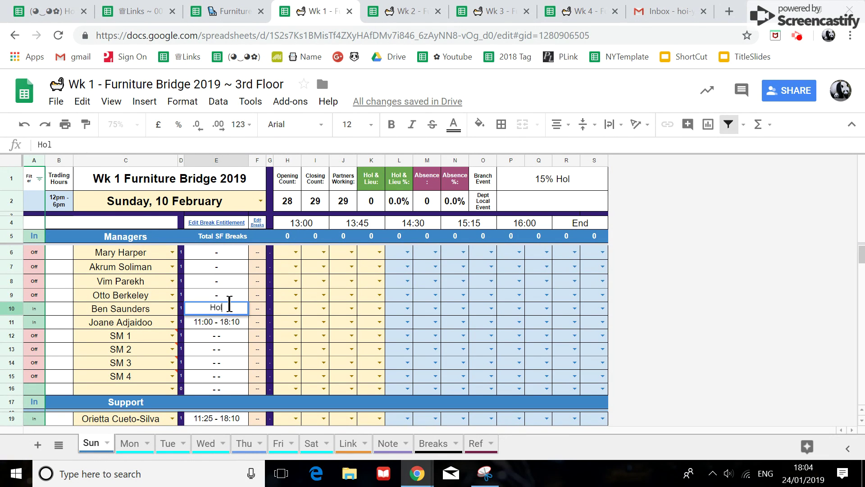
left_click(228, 294)
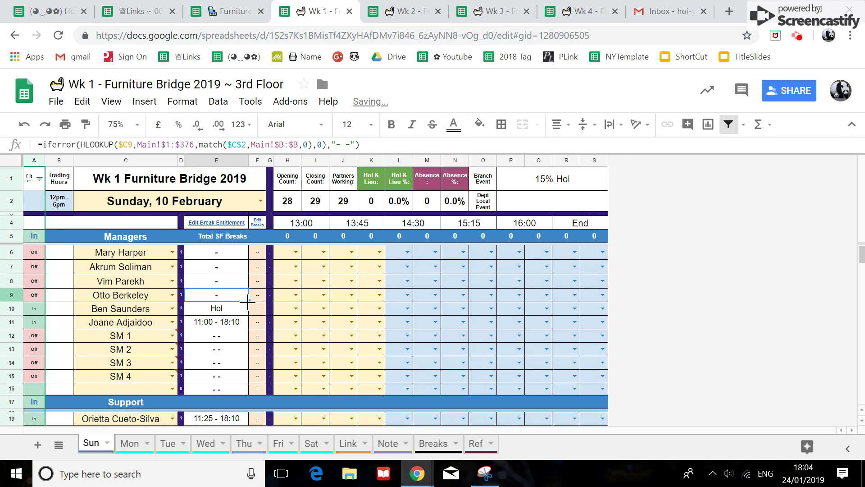
left_click_drag(247, 303, 239, 313)
left_click(225, 309)
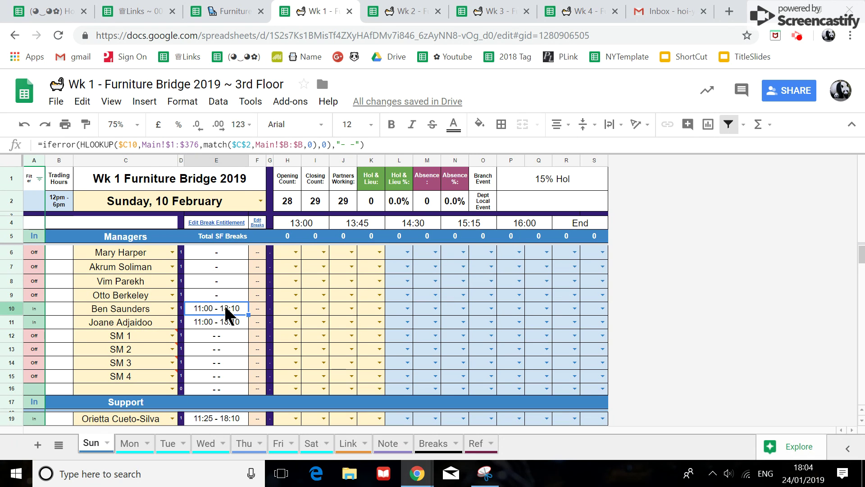
Step: Scroll down to the unassigned Bed 1–Bed 6 rows and the Upholstery Breaks total
scroll(201, 303, "down", 7)
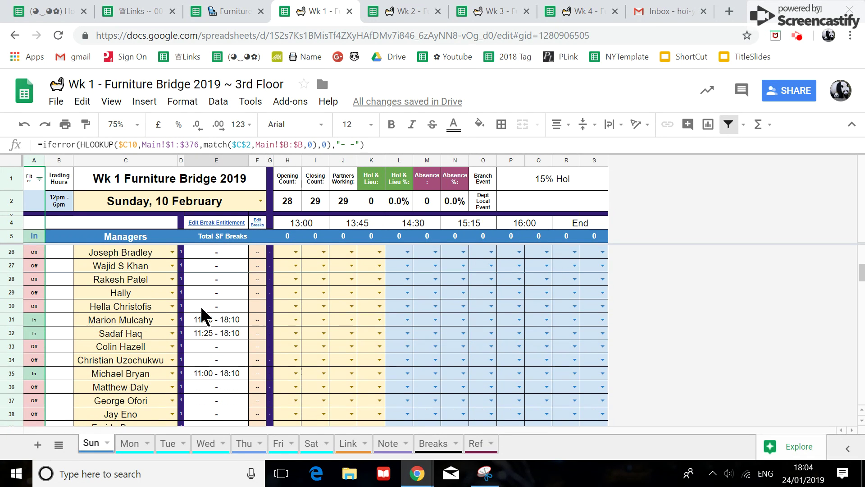
scroll(201, 315, "down", 1)
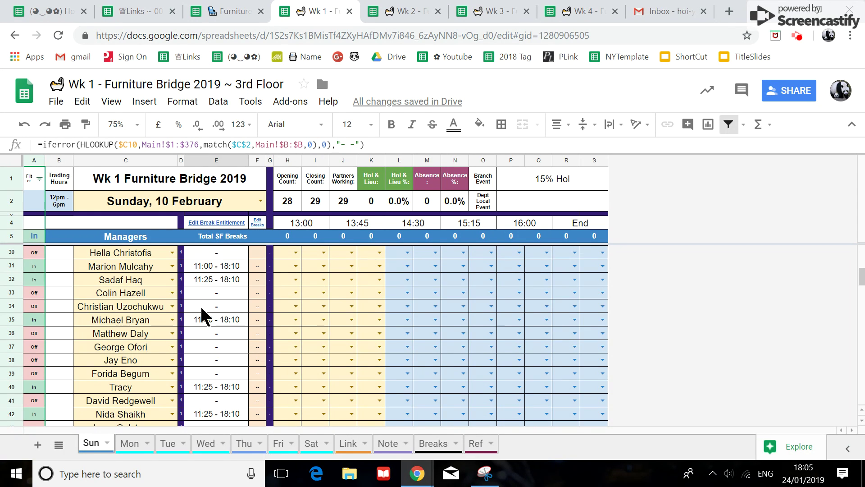
scroll(201, 311, "down", 1)
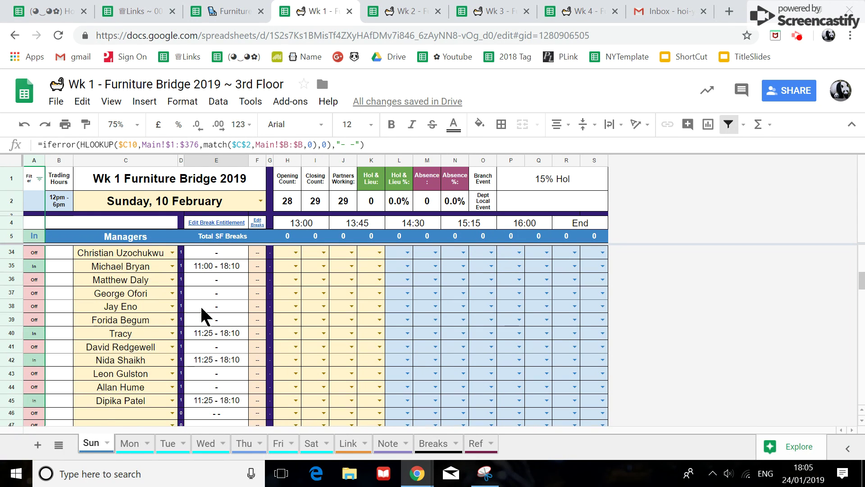
scroll(200, 305, "down", 1)
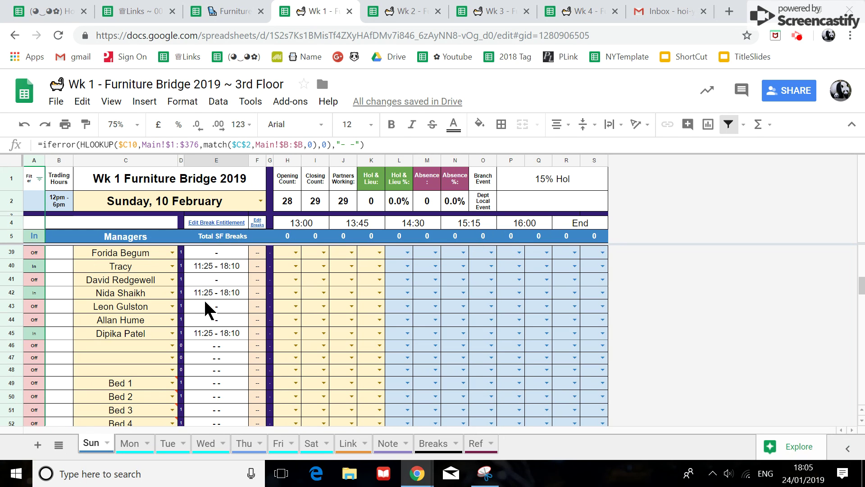
scroll(198, 298, "down", 1)
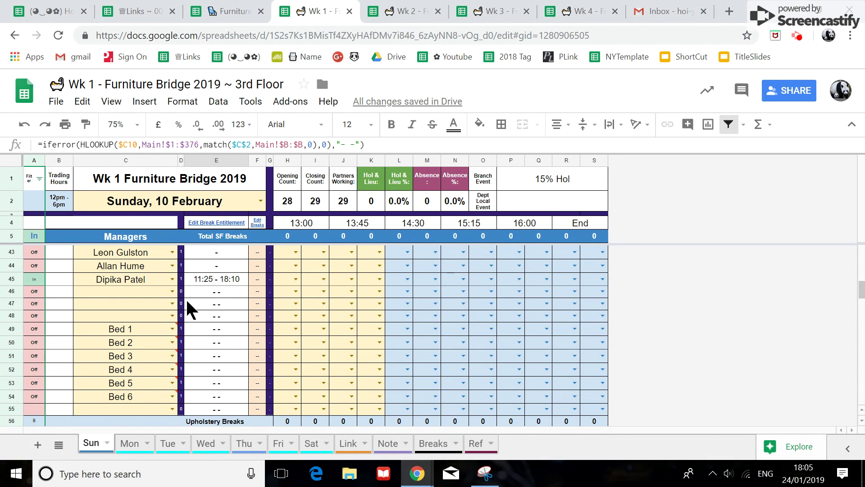
left_click(40, 178)
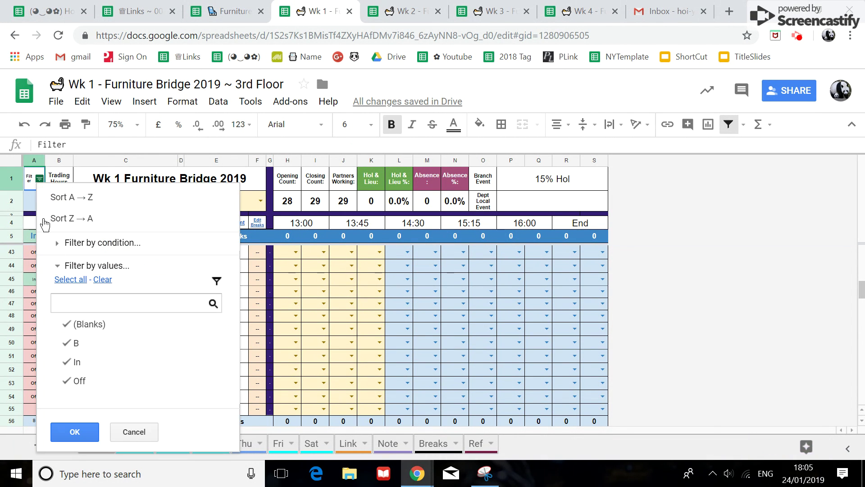
left_click(94, 380)
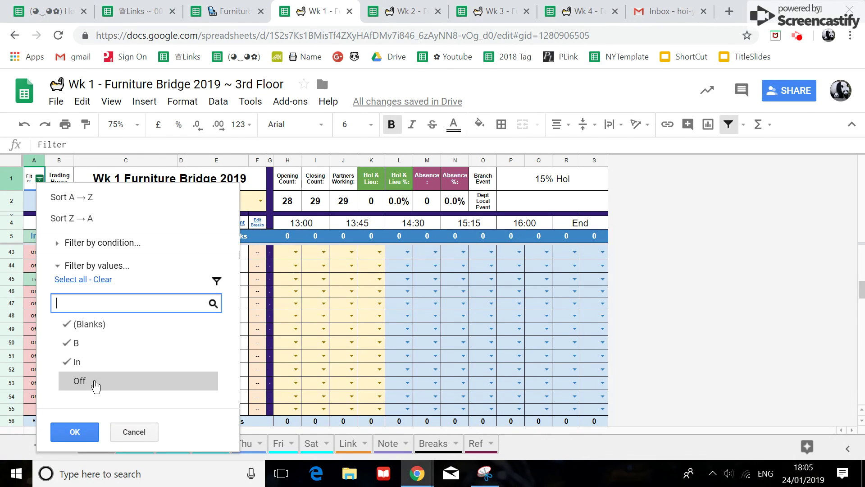
left_click(69, 344)
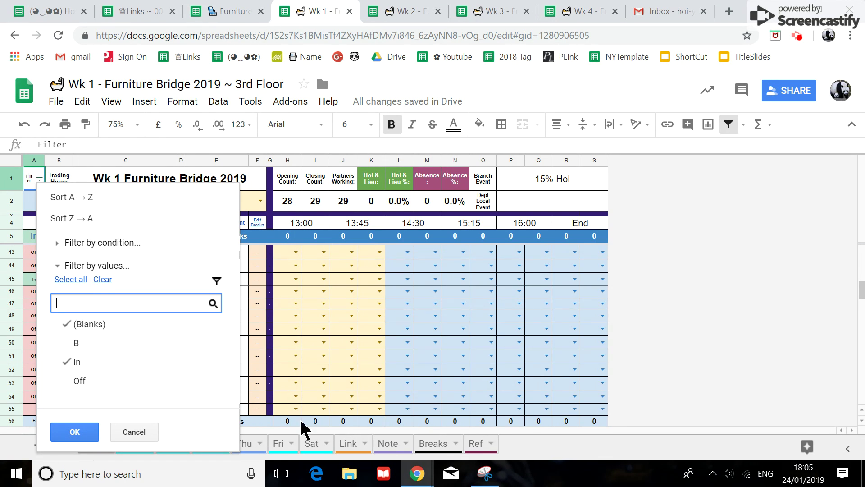
left_click(77, 431)
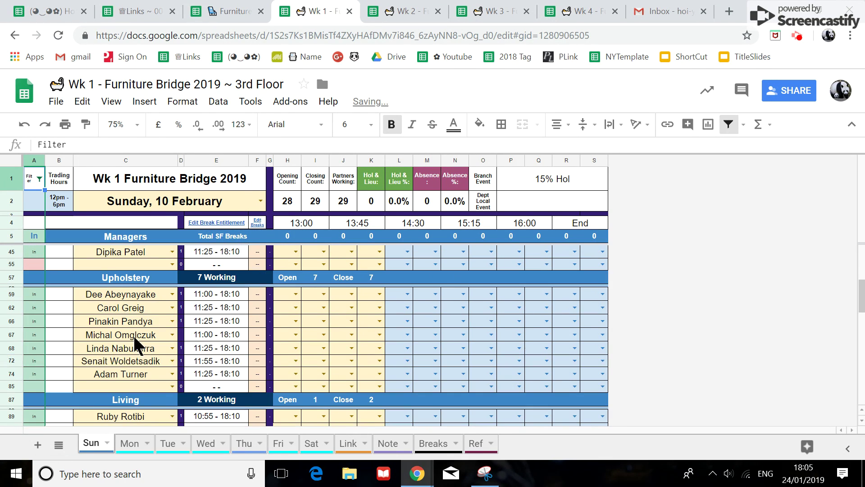
scroll(133, 334, "down", 5)
scroll(134, 334, "up", 10)
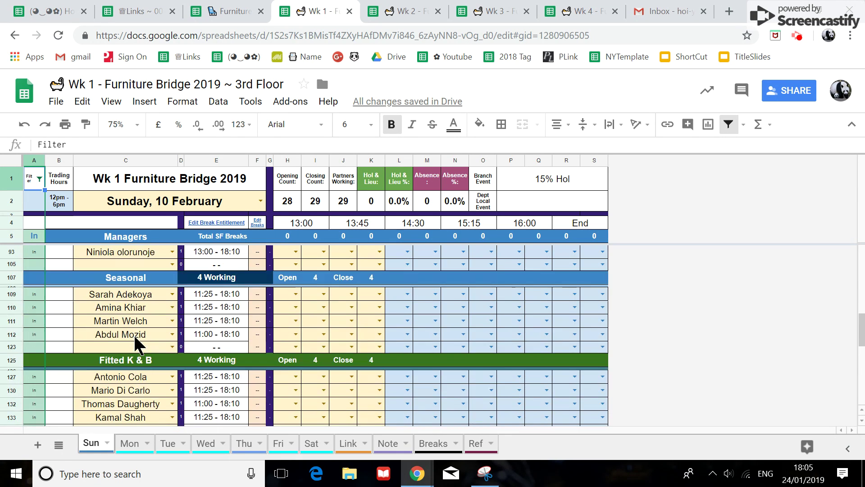
left_click(39, 178)
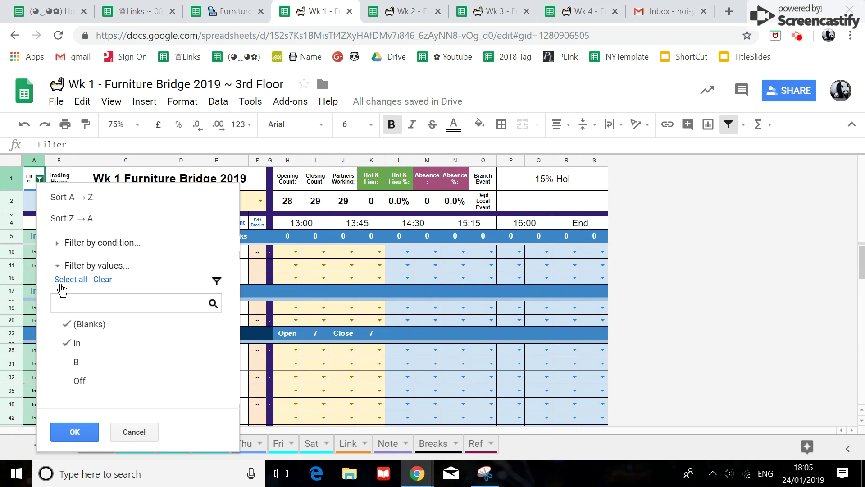
left_click(75, 432)
scroll(145, 349, "down", 15)
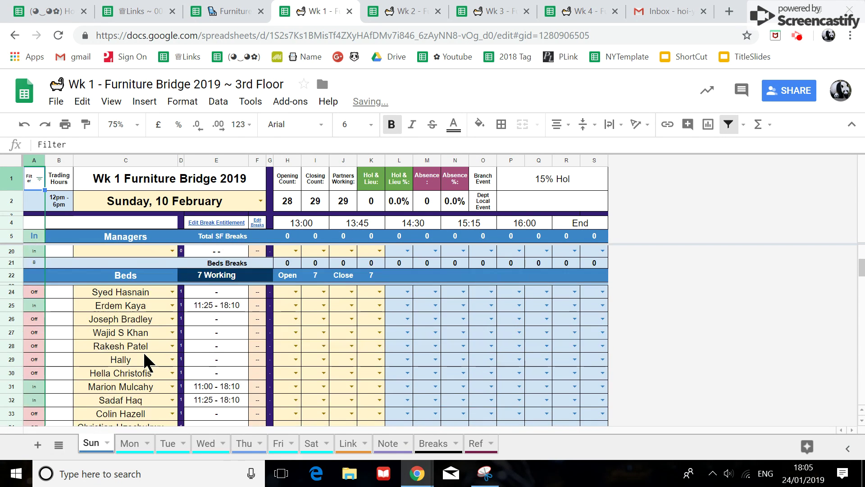
scroll(145, 343, "down", 20)
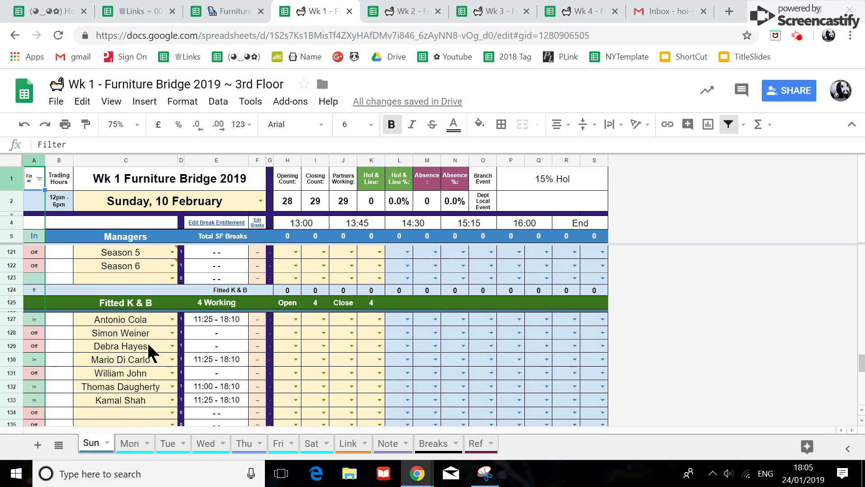
scroll(245, 305, "up", 1)
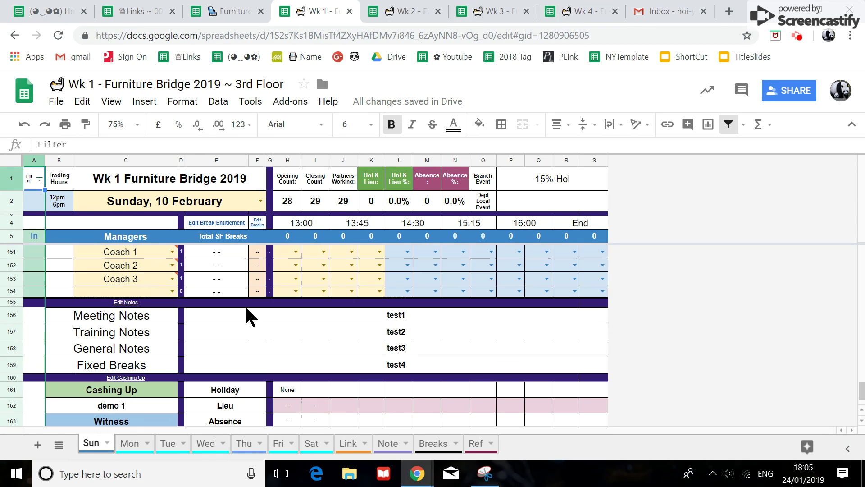
Step: Type Hi into Meeting Notes cell E156, then copy E157's HLOOKUP formula up so it shows test1
left_click(260, 320)
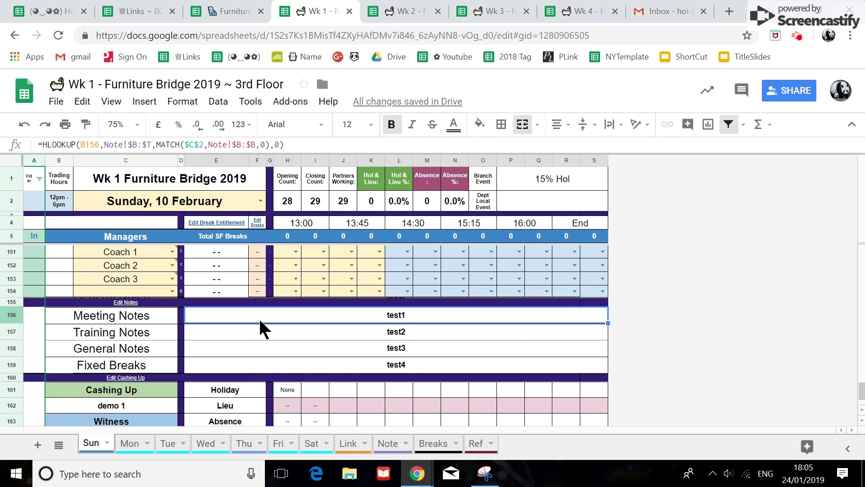
type("H")
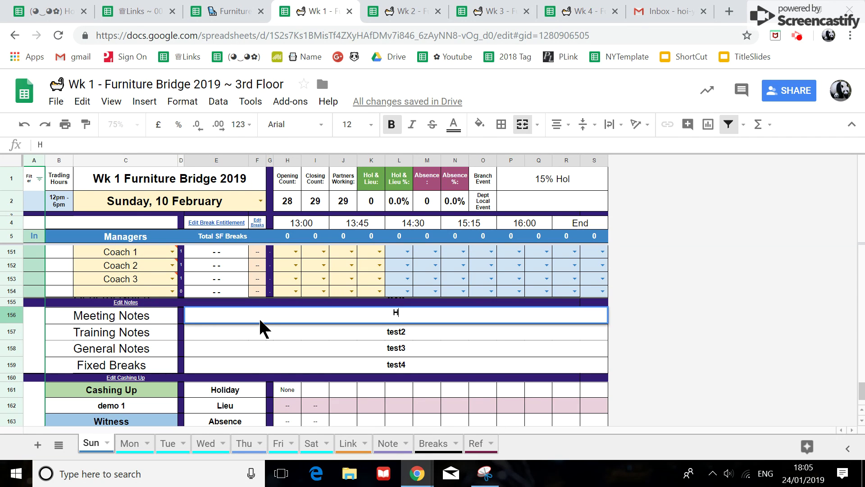
type("i")
left_click(263, 345)
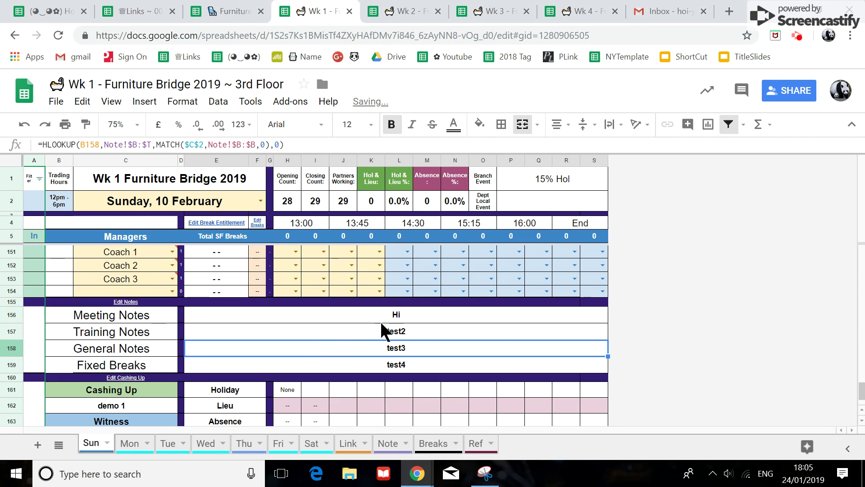
left_click(379, 317)
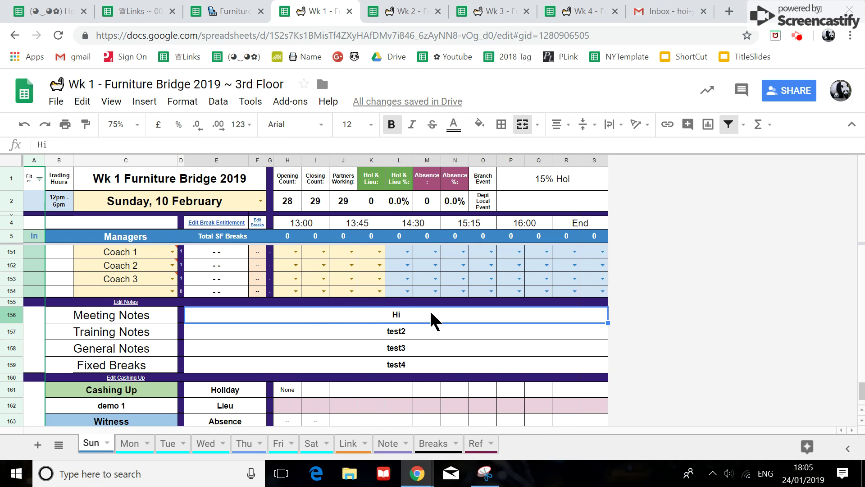
left_click(375, 329)
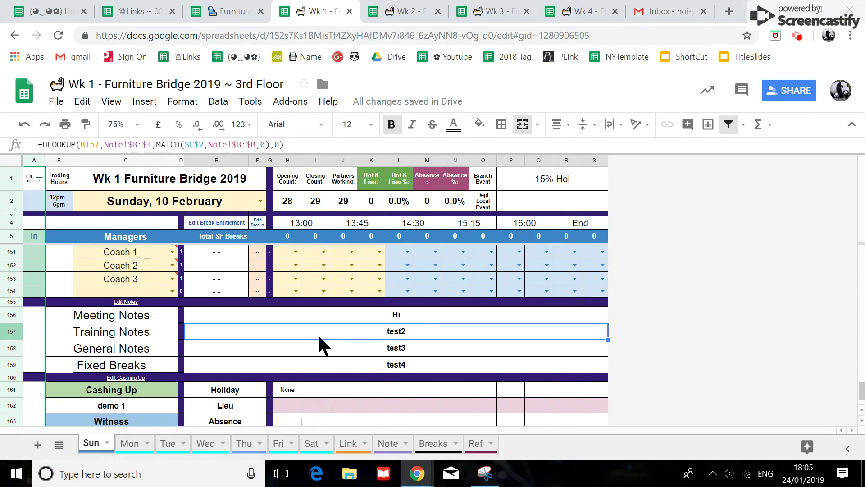
left_click_drag(606, 337, 604, 321)
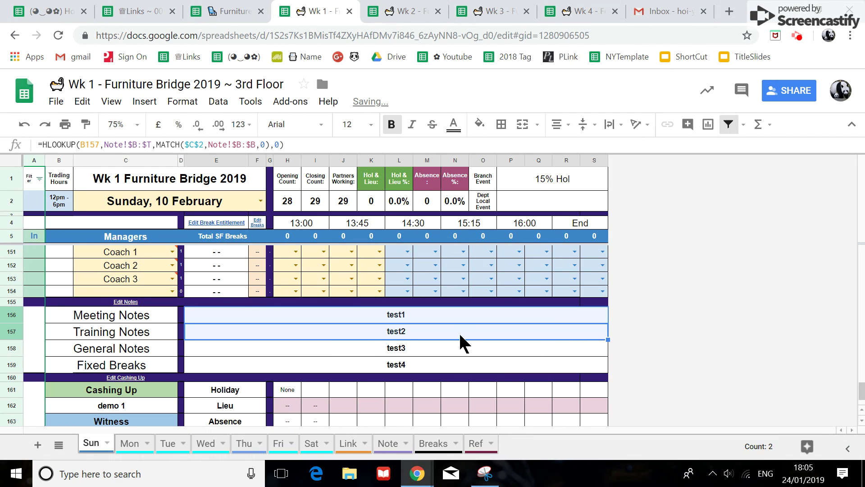
left_click(453, 316)
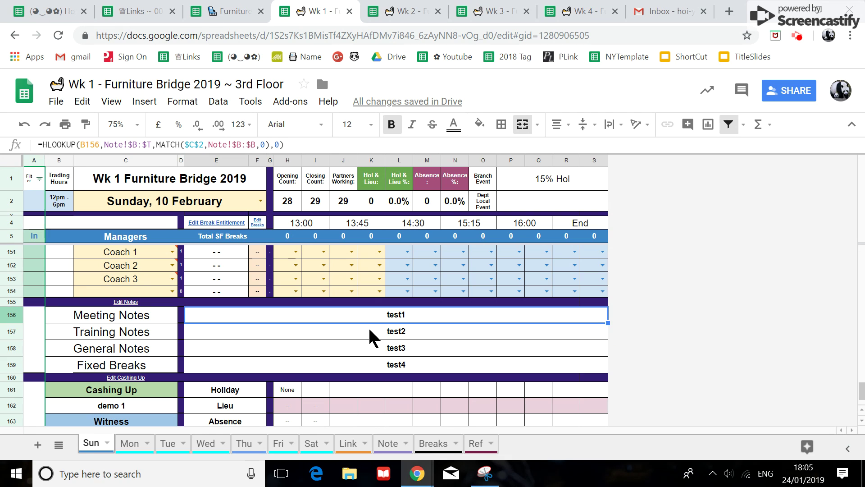
scroll(364, 334, "down", 2)
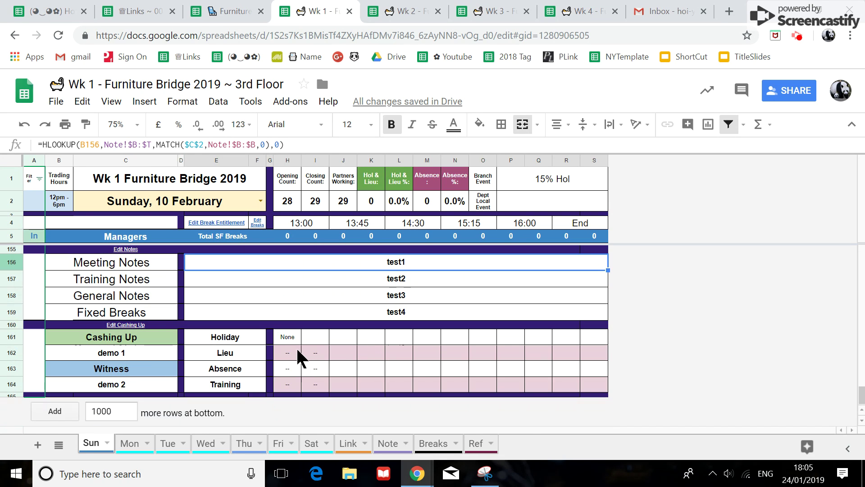
left_click(286, 340)
scroll(192, 316, "up", 5)
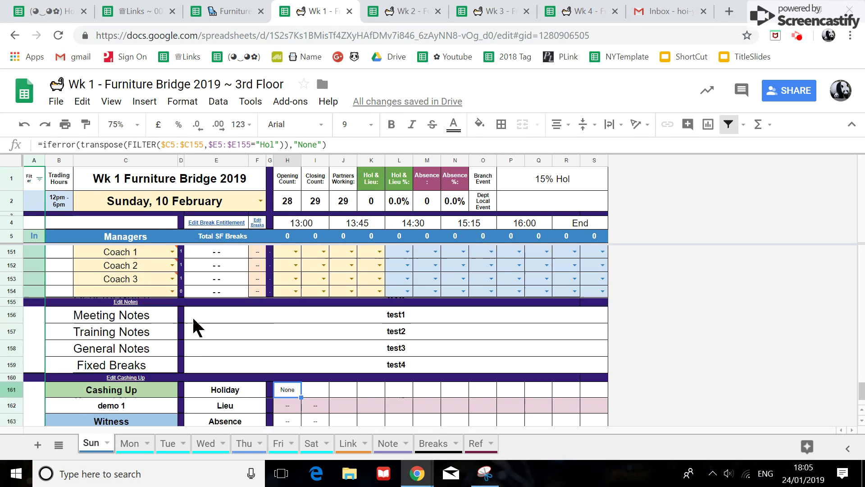
scroll(212, 296, "down", 3)
scroll(237, 331, "down", 2)
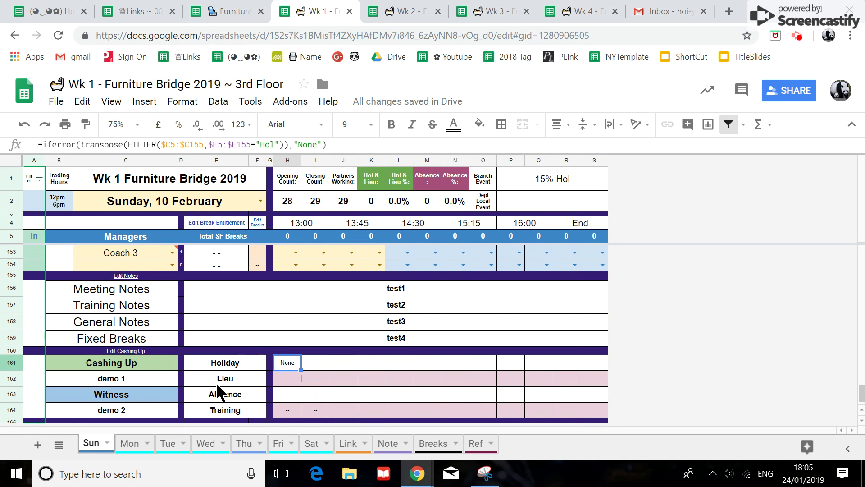
left_click(135, 382)
scroll(90, 365, "down", 2)
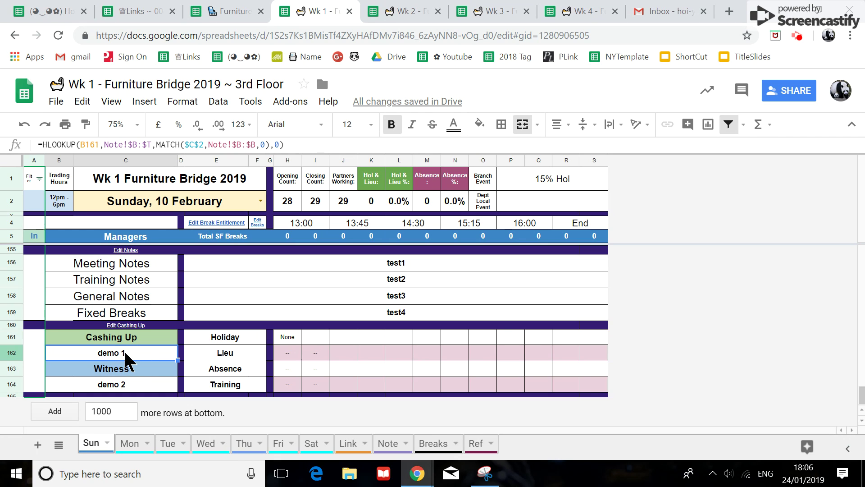
left_click(127, 388)
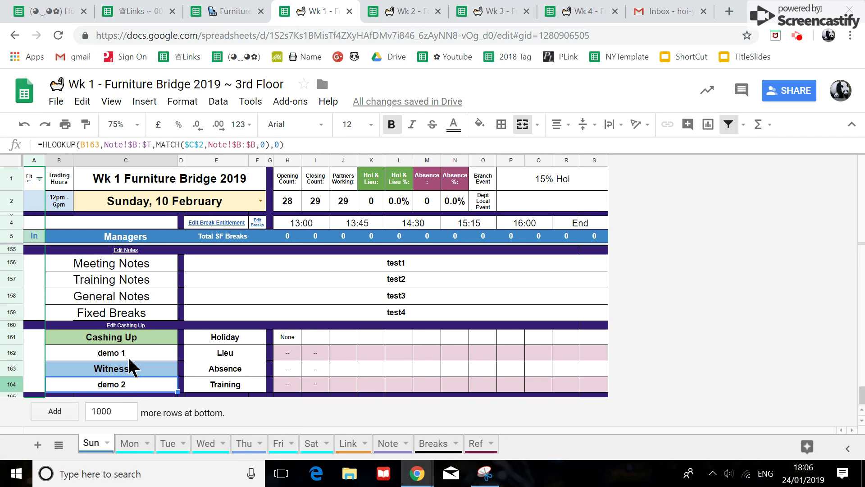
scroll(128, 356, "up", 1)
left_click(128, 303)
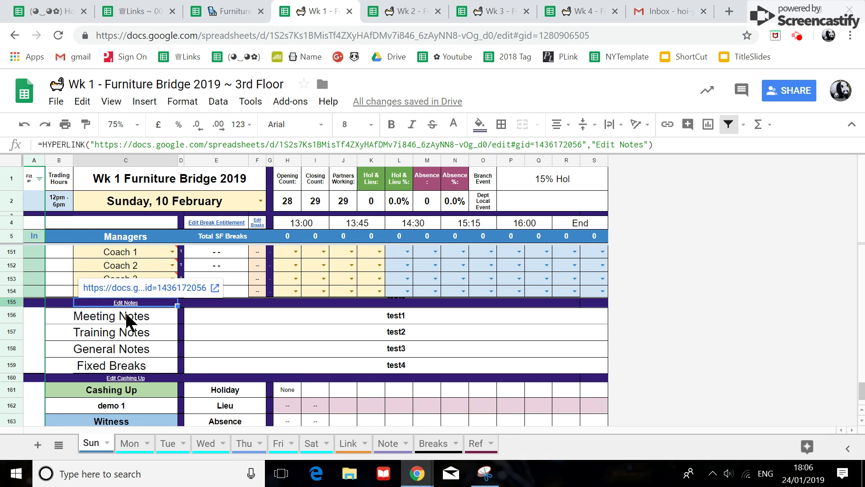
Step: Inspect the row 4 break time formulas for 13:00, 13:45, 14:30, 15:15, 16:00 and End
left_click(126, 378)
left_click(124, 302)
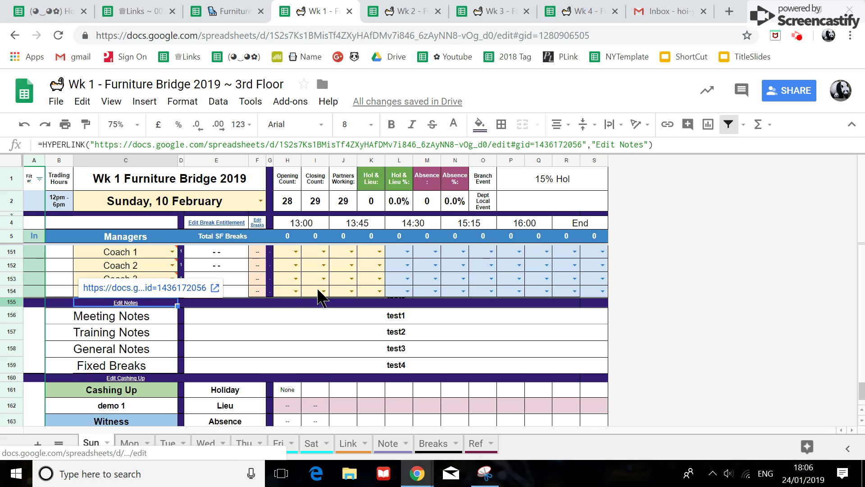
scroll(315, 293, "up", 3)
left_click(302, 221)
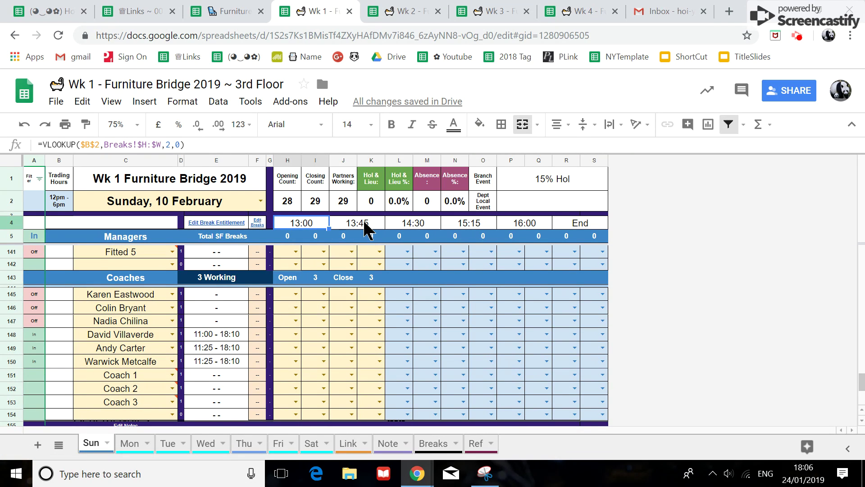
left_click(365, 222)
left_click(423, 227)
left_click(469, 225)
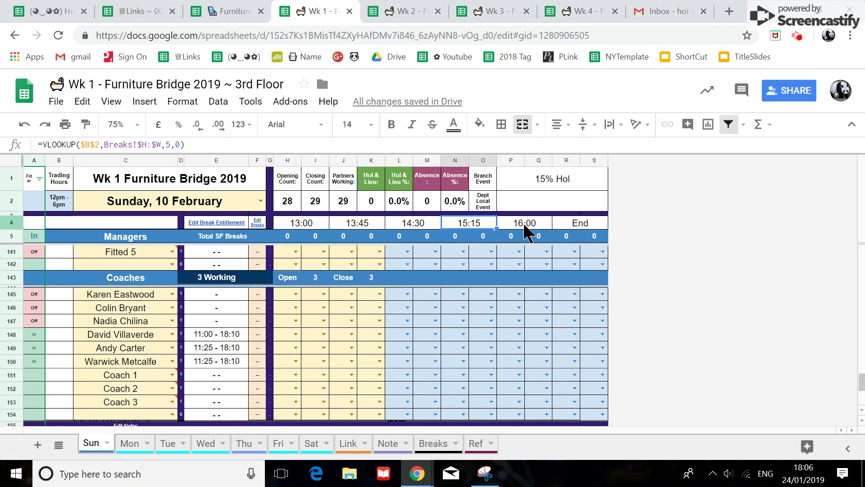
left_click(532, 225)
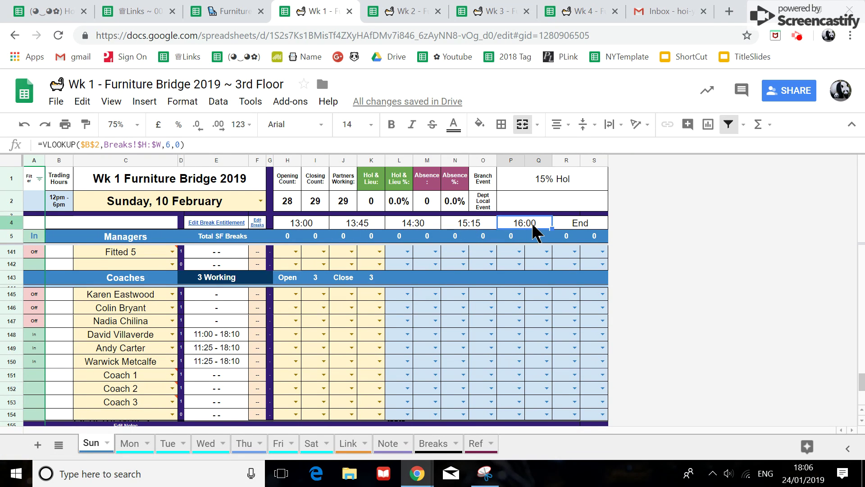
left_click(579, 227)
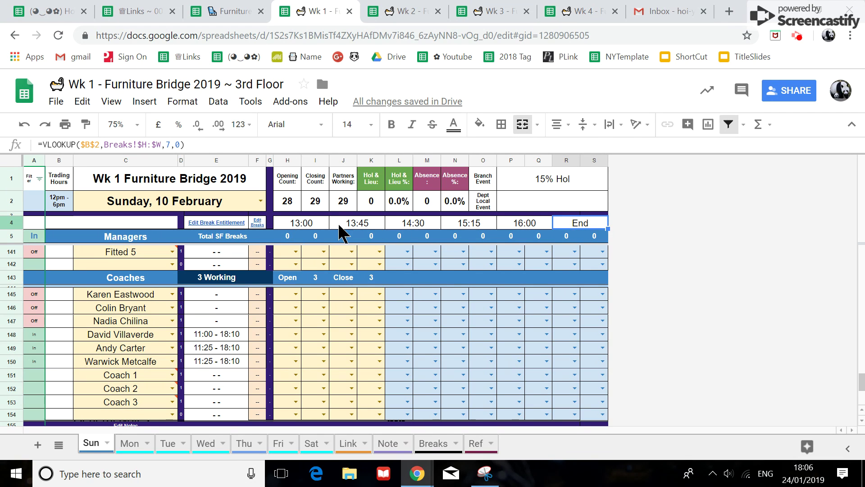
Step: Check the Edit Notes, Cashing Up and Break Entitlement link cells, then follow Edit Notes to the Note sheet
scroll(314, 246, "down", 1)
scroll(314, 246, "down", 3)
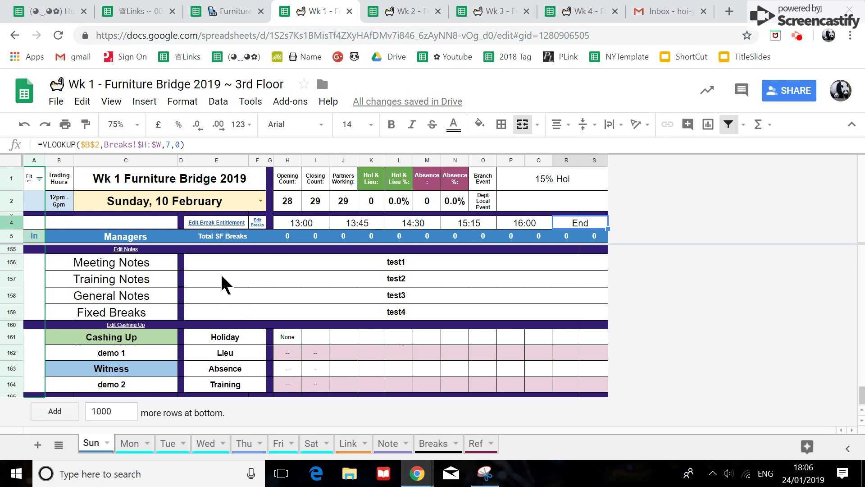
scroll(215, 296, "up", 1)
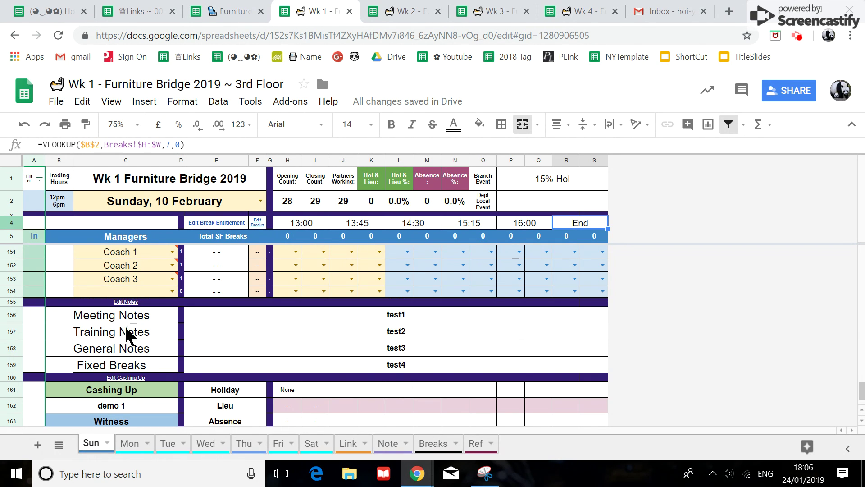
left_click(123, 302)
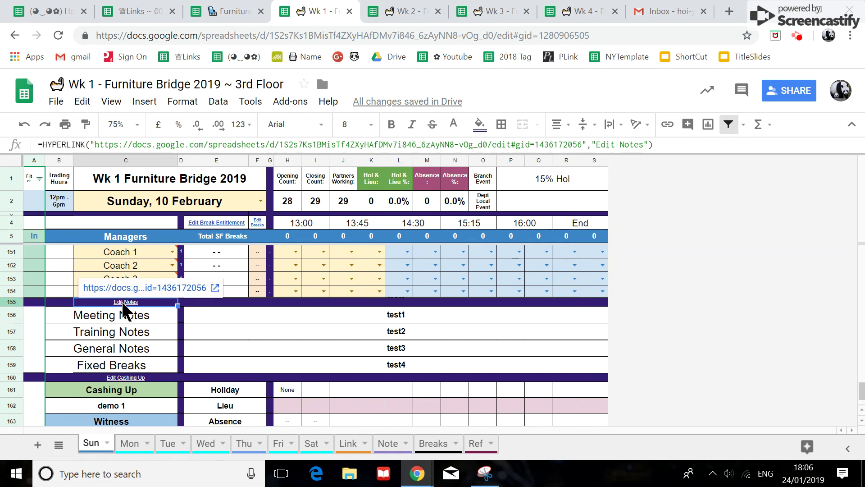
left_click(126, 378)
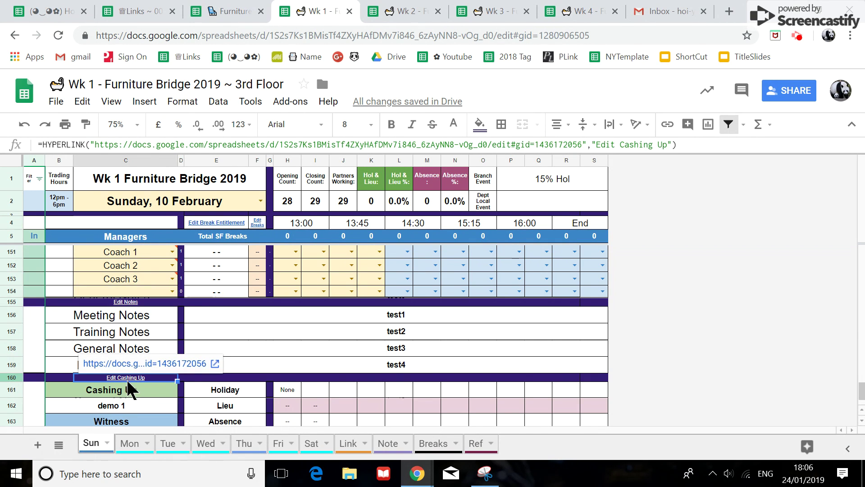
left_click(226, 224)
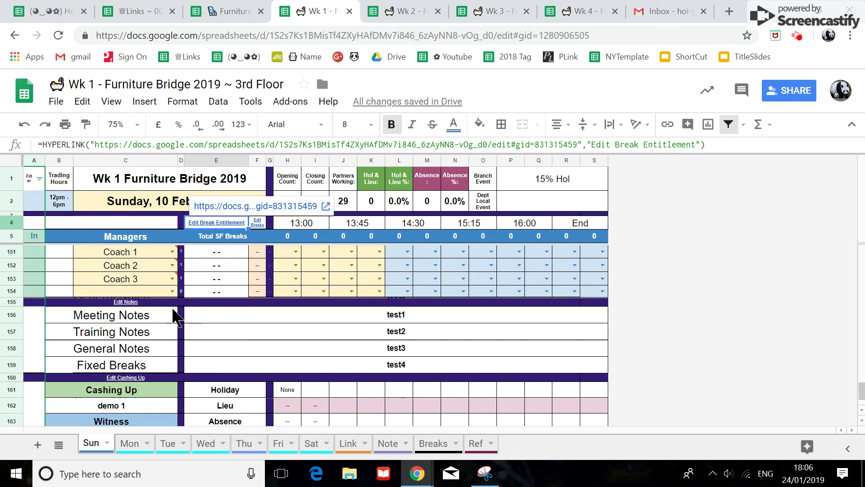
left_click(128, 303)
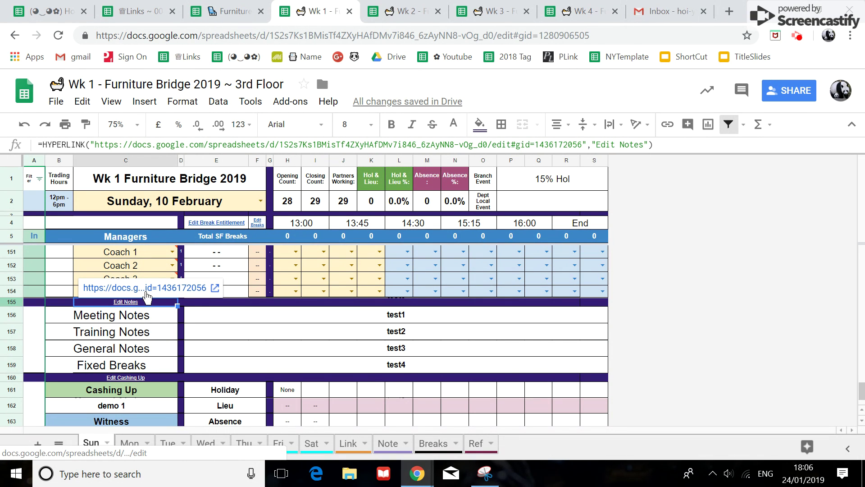
left_click(146, 292)
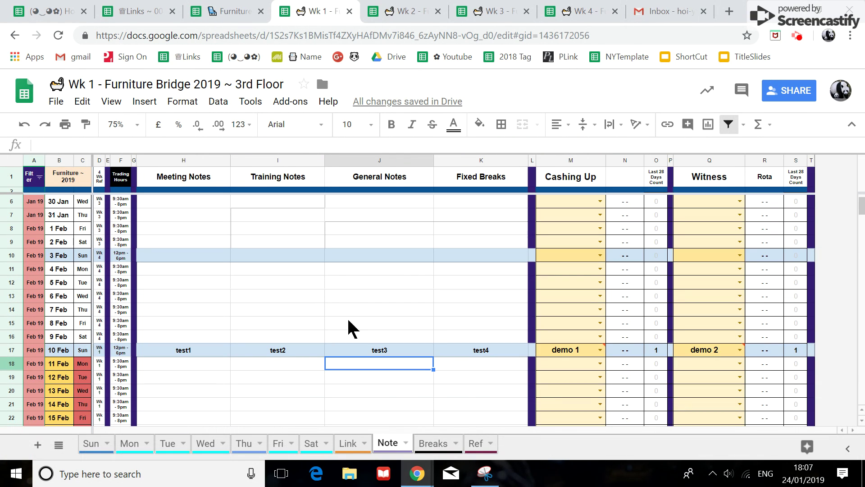
Step: Change the 10 Feb note test1 to test 3 and fill the series across to test 6
left_click(208, 352)
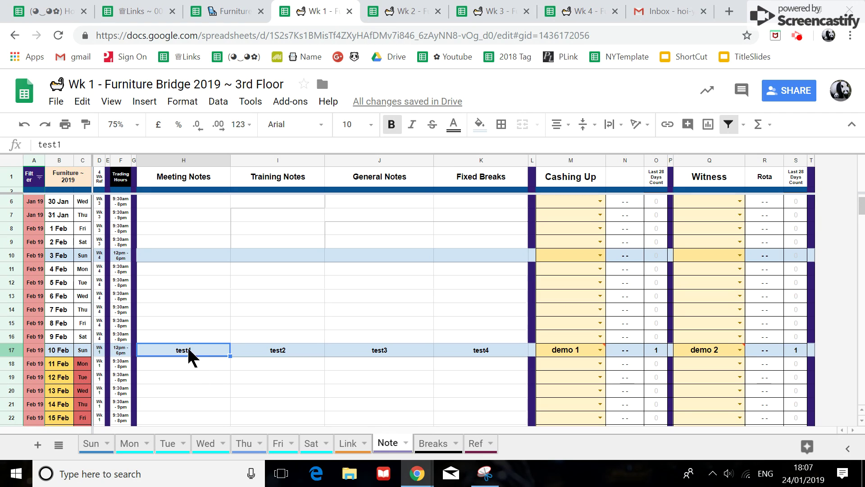
left_click(72, 144)
key("BackSpace")
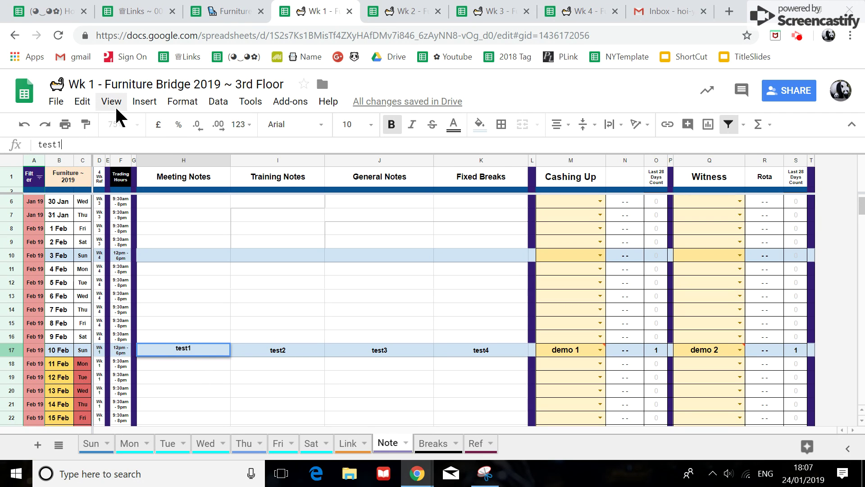
type("3")
key("Return")
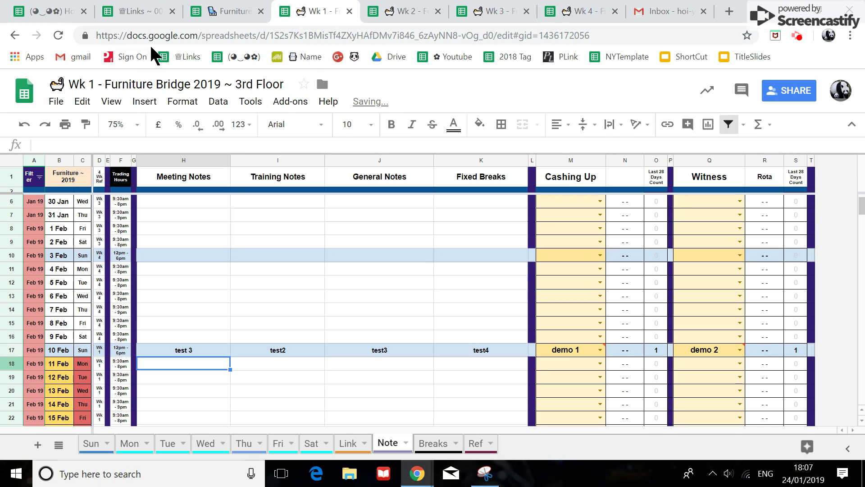
left_click(200, 351)
left_click_drag(229, 357, 483, 365)
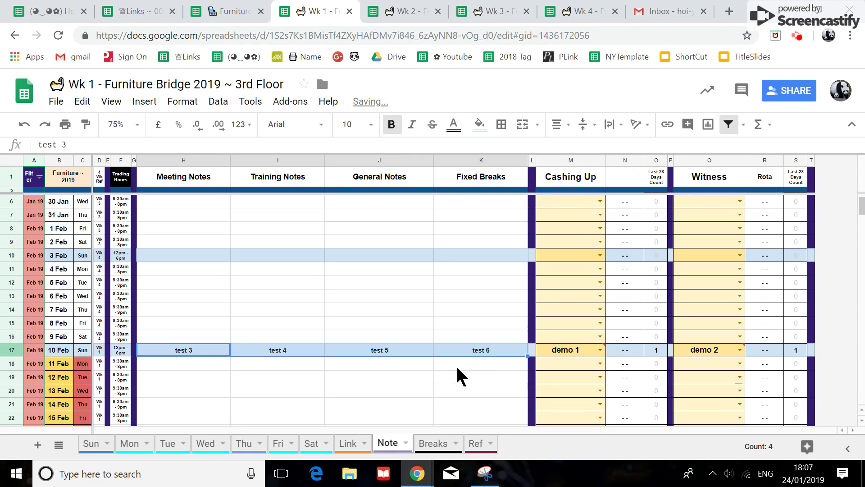
Step: Rename the cashing-up entry demo 1 to Name 1 and the witness demo 2 to Name 2
left_click(594, 356)
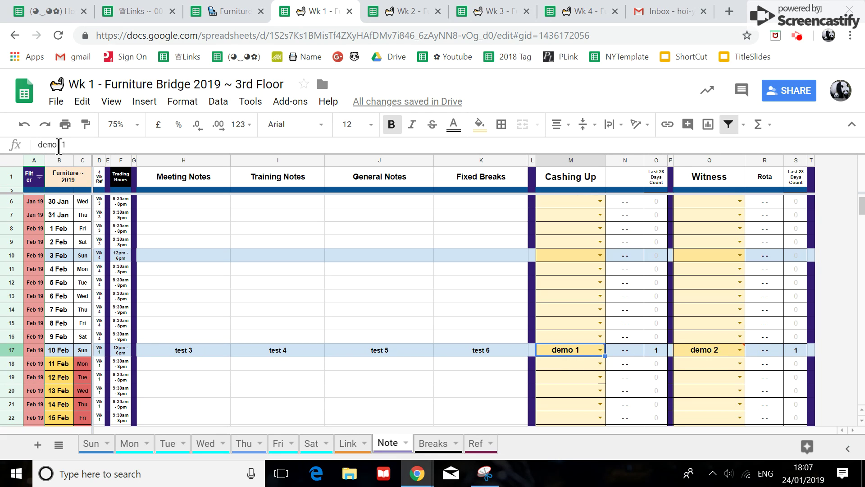
left_click_drag(57, 144, 36, 148)
type("Name")
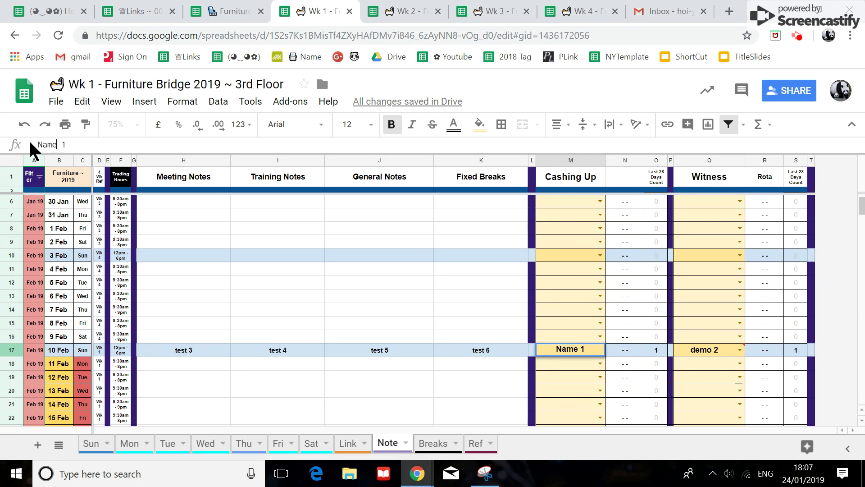
key("Return")
left_click(705, 351)
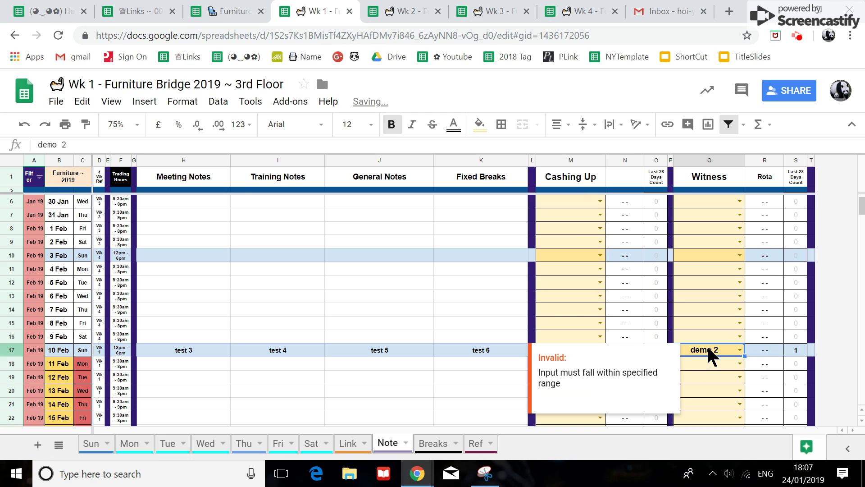
type("Name")
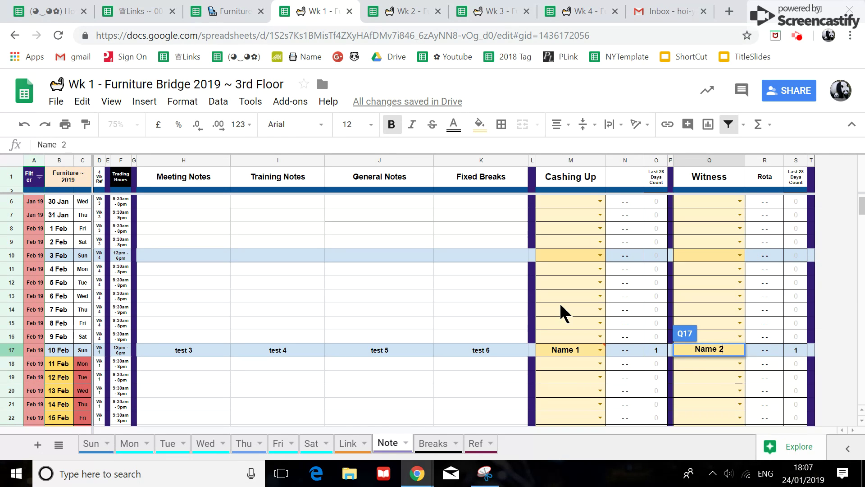
key("Return")
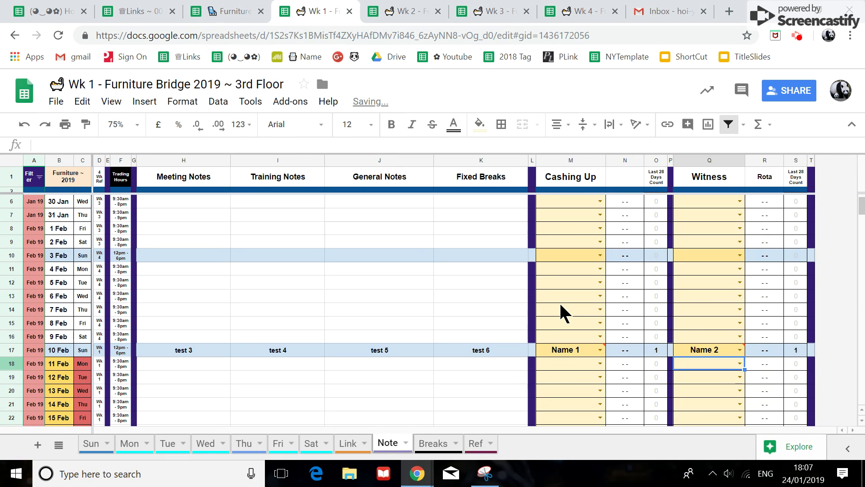
left_click(90, 443)
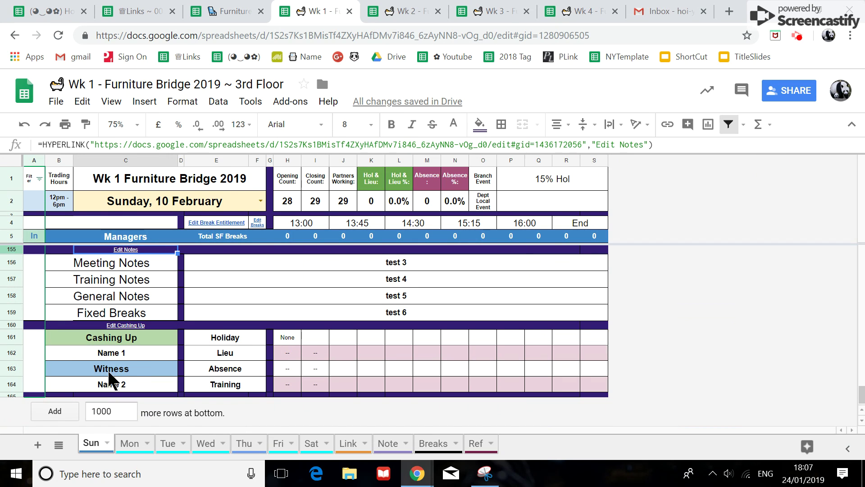
Step: Enter Hol in Coach 1's cell E151 so the Holiday summary lists Coach 1
left_click(135, 382)
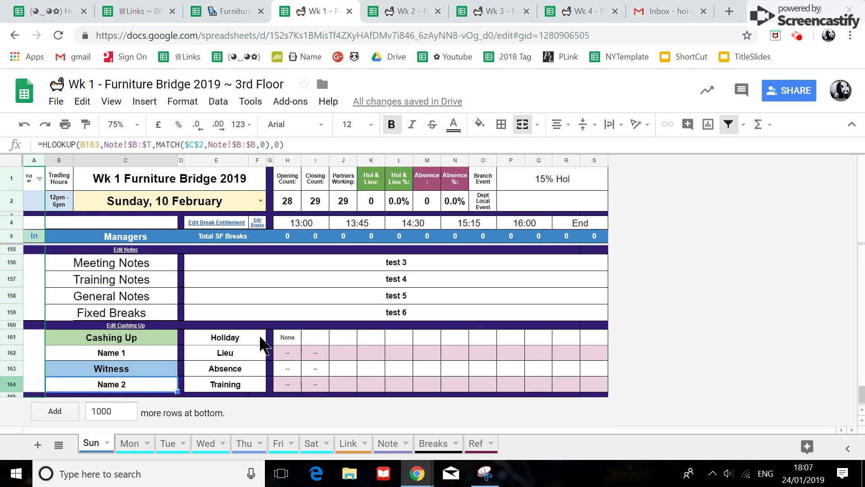
scroll(266, 347, "up", 3)
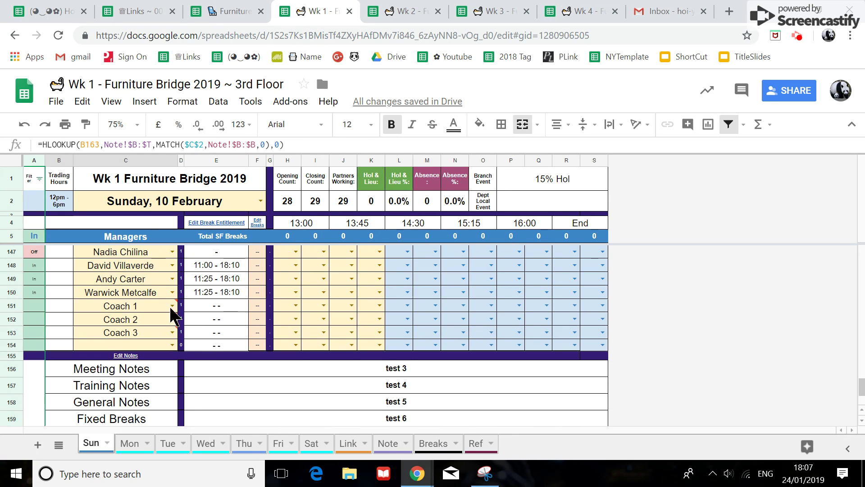
left_click(224, 301)
type("Hol")
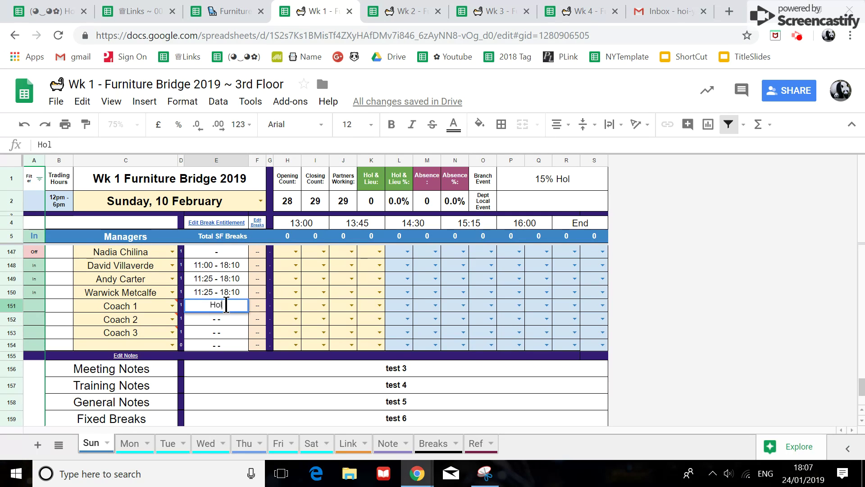
left_click(218, 327)
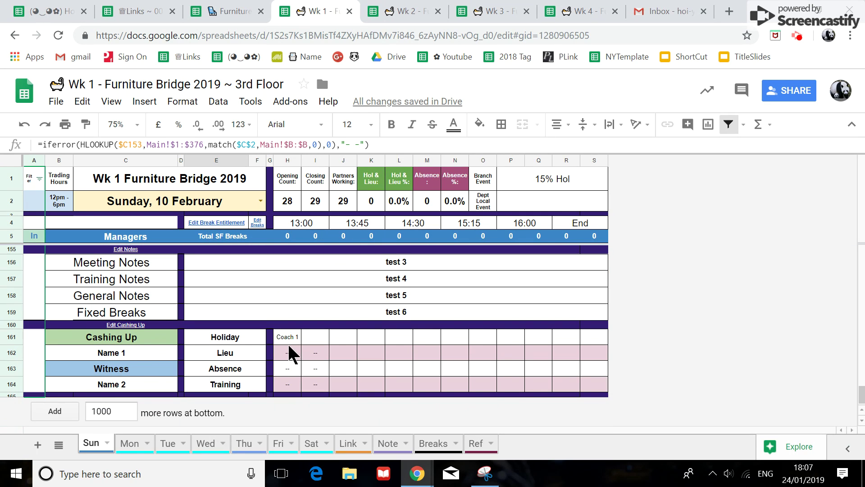
Step: Zoom to 100%, then mark Coach 2 as Lieu in E152 and Coach 3 as Absence in E153
left_click(118, 125)
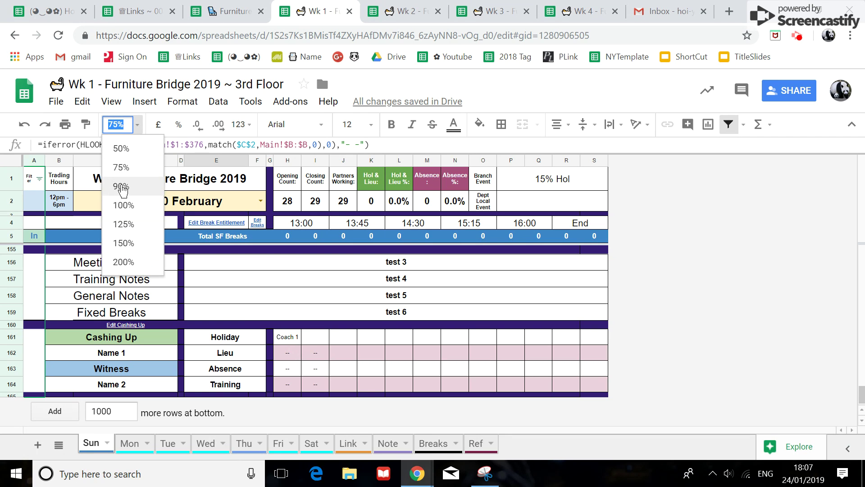
left_click(123, 205)
scroll(384, 349, "down", 1)
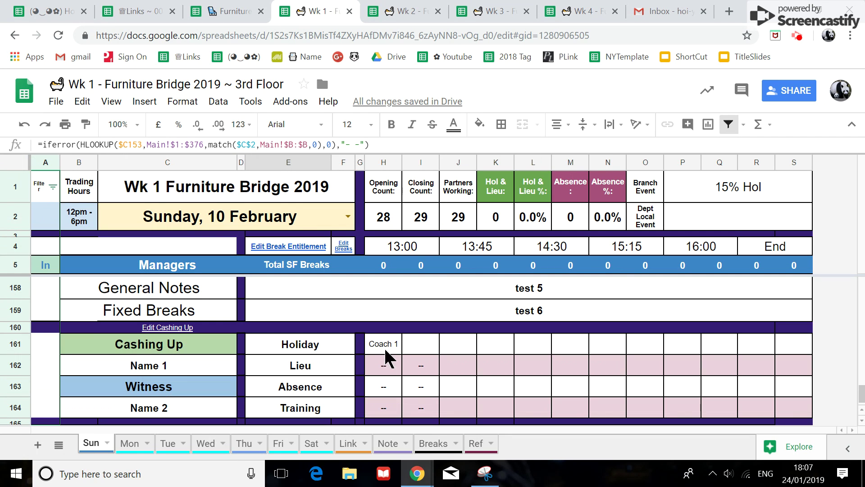
scroll(360, 356, "up", 5)
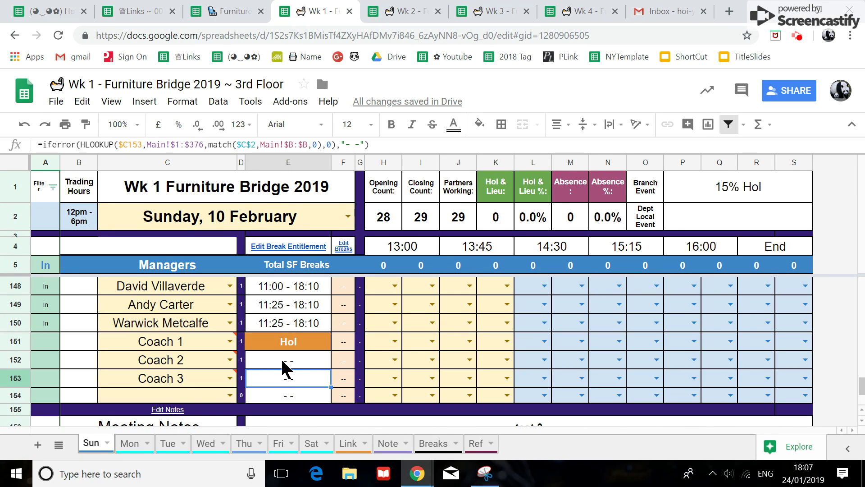
left_click(285, 364)
type("L")
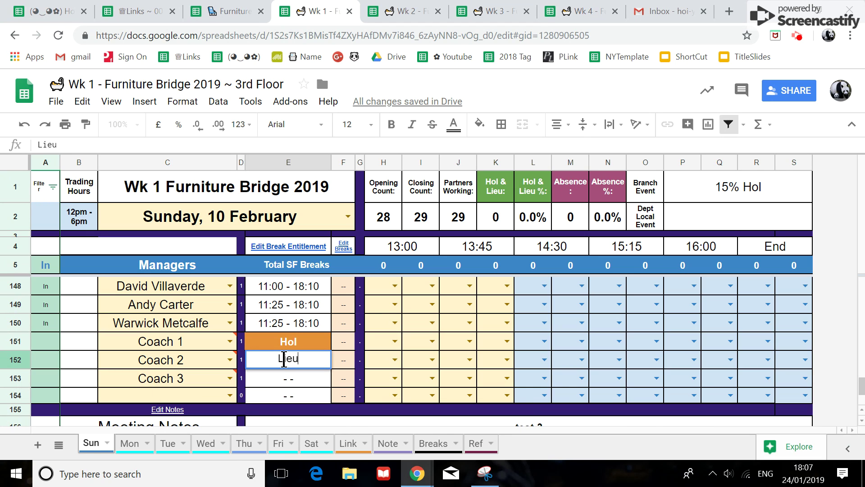
type("ieu")
key("Up")
scroll(306, 363, "down", 5)
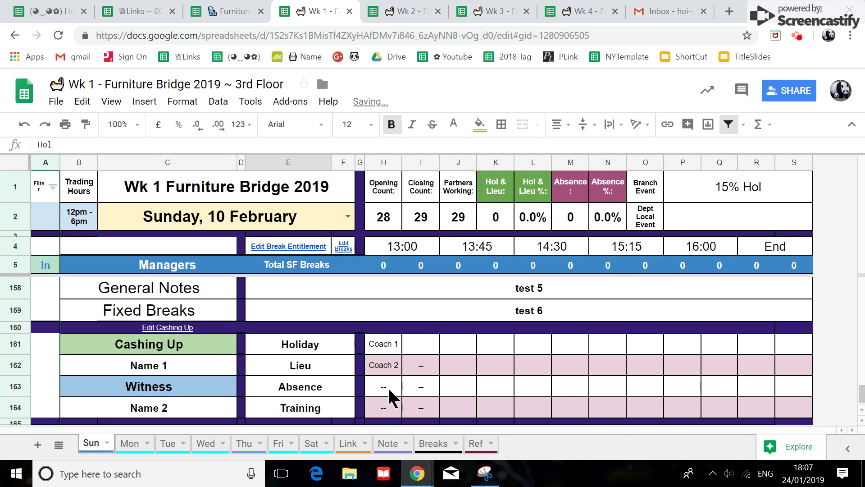
scroll(333, 392, "up", 3)
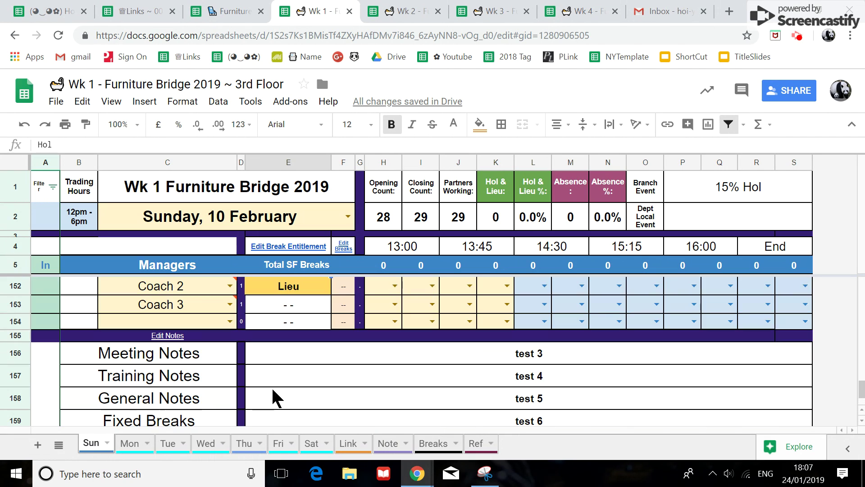
left_click(289, 304)
type("Ab")
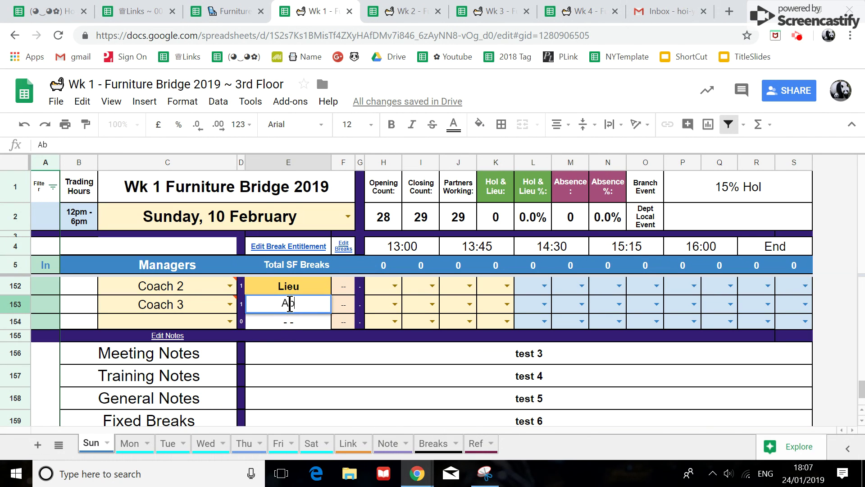
type("sence")
key("Return")
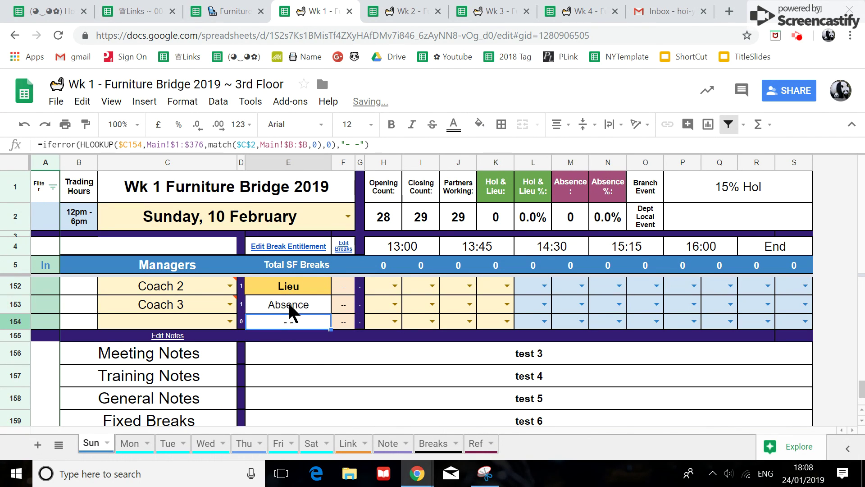
Step: Check the formula filling the Training summary row
scroll(306, 329, "down", 3)
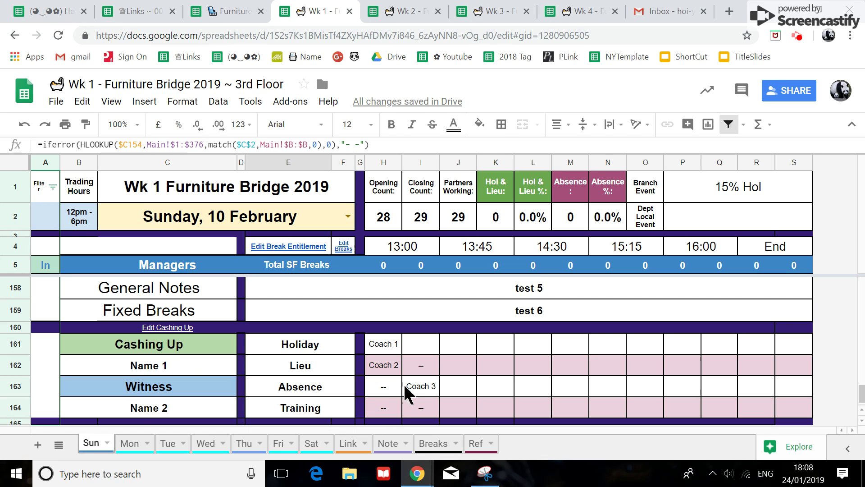
left_click(374, 409)
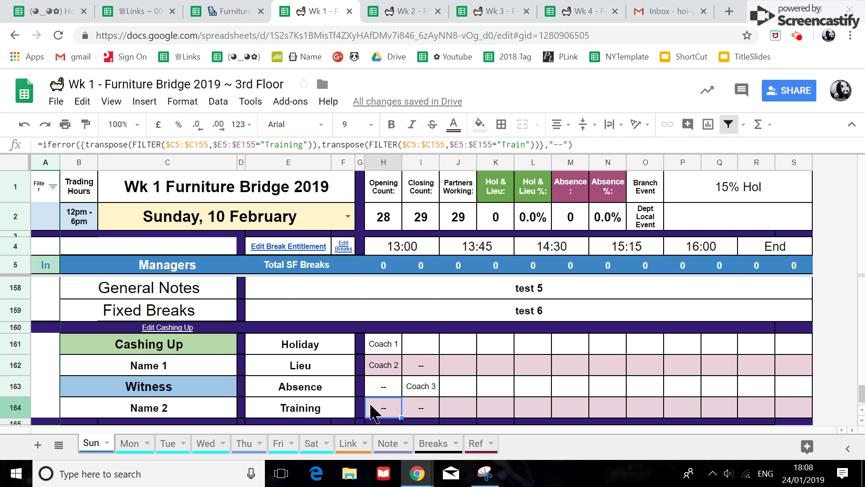
scroll(324, 392, "up", 2)
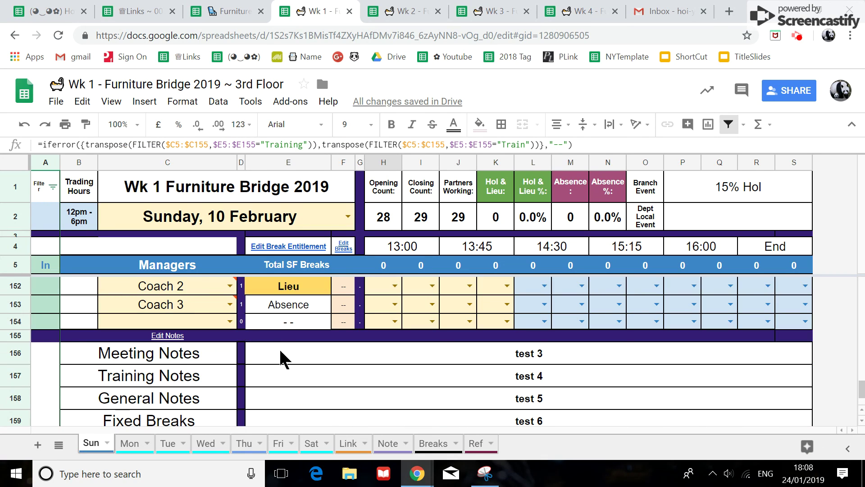
scroll(284, 358, "up", 5)
scroll(283, 355, "up", 1)
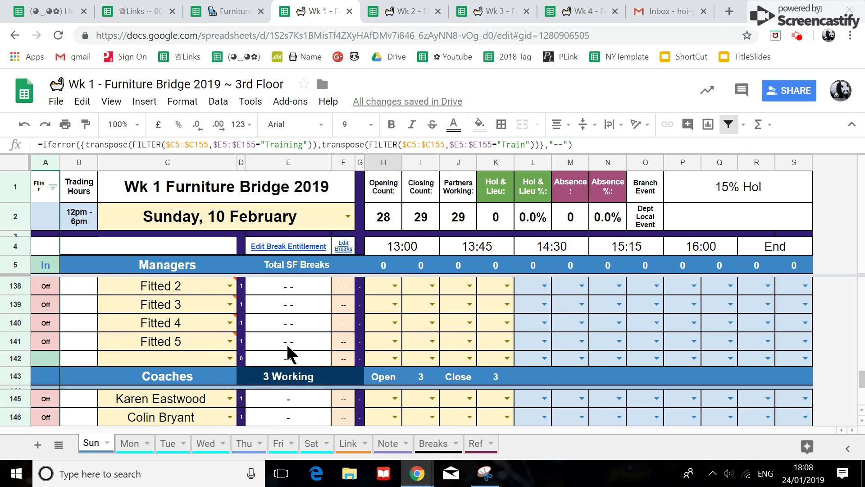
Step: Mark Fitted 5 as Train in cell E141
left_click(303, 347)
type("Tr")
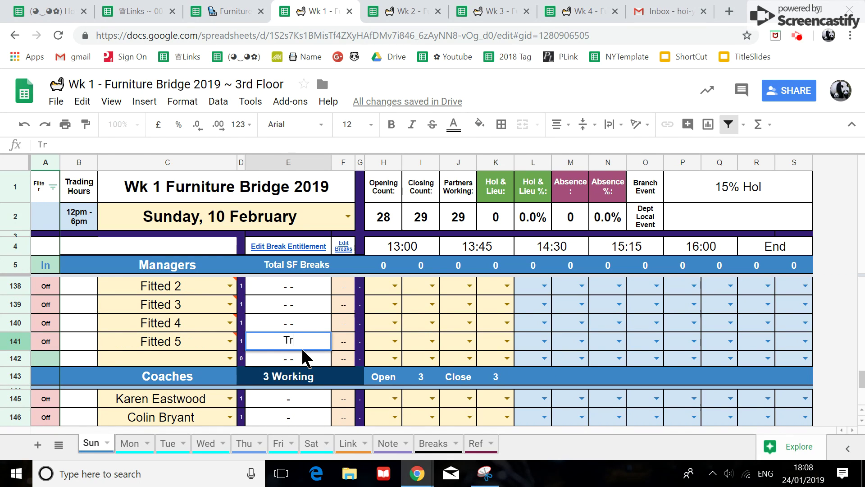
type("ain")
key("Return")
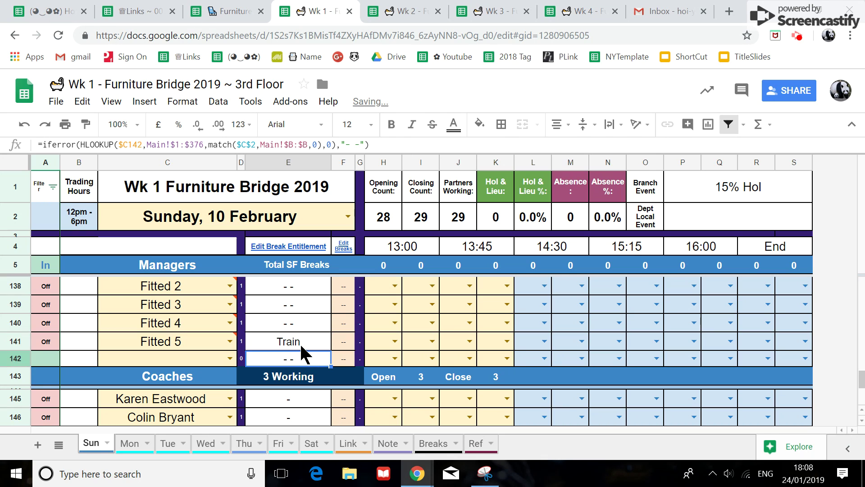
scroll(298, 347, "down", 5)
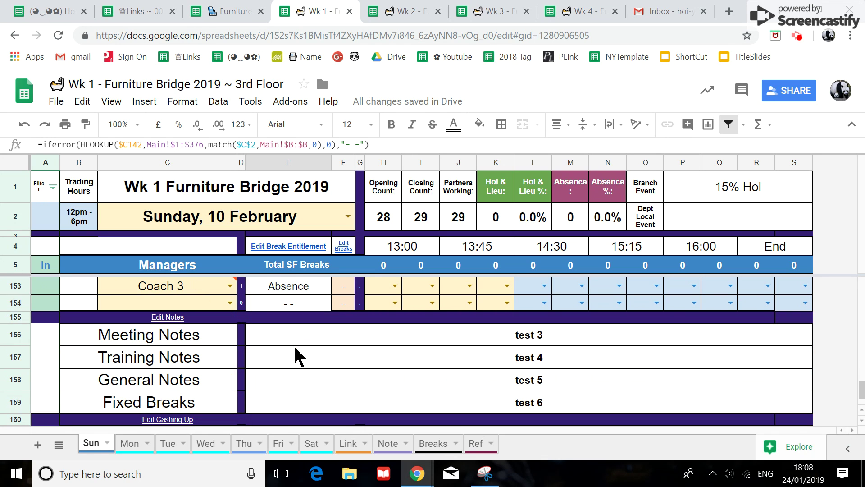
scroll(312, 359, "up", 1)
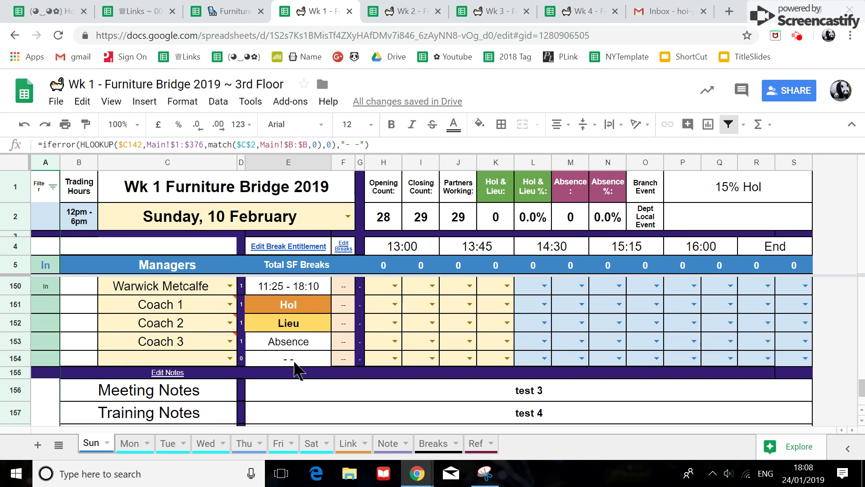
scroll(293, 365, "down", 3)
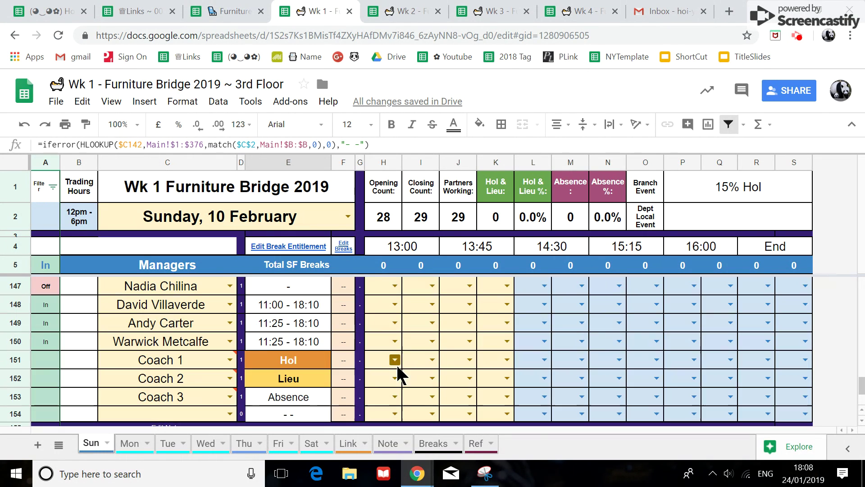
scroll(398, 365, "up", 4)
Step: Inspect formulas in E154, E140 and H4, then preview the Edit Breaks link's destination
left_click(290, 416)
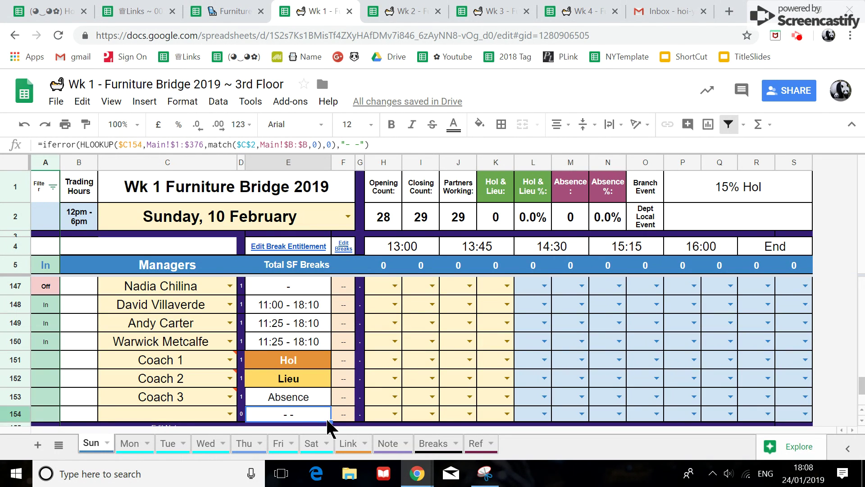
scroll(306, 380, "up", 4)
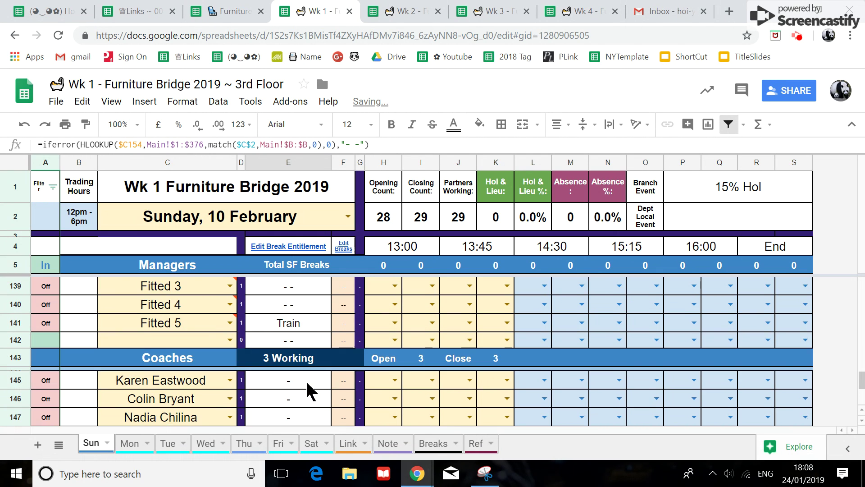
left_click(301, 373)
left_click_drag(331, 380, 333, 402)
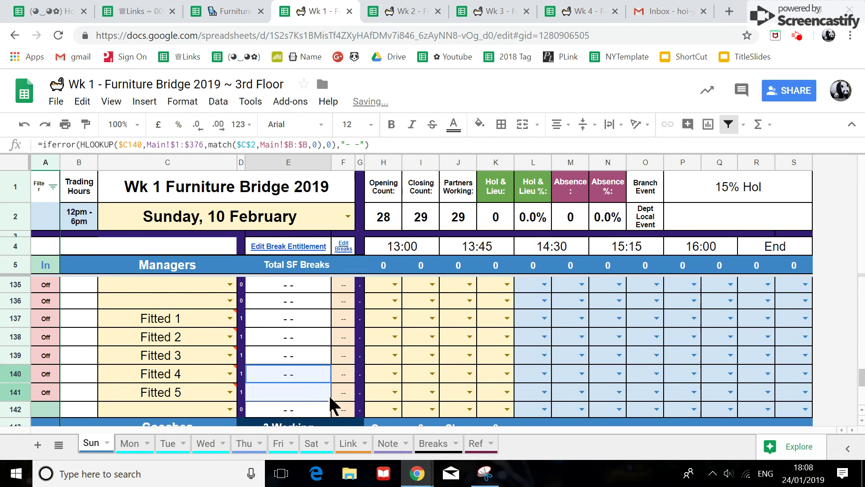
scroll(328, 402, "up", 3)
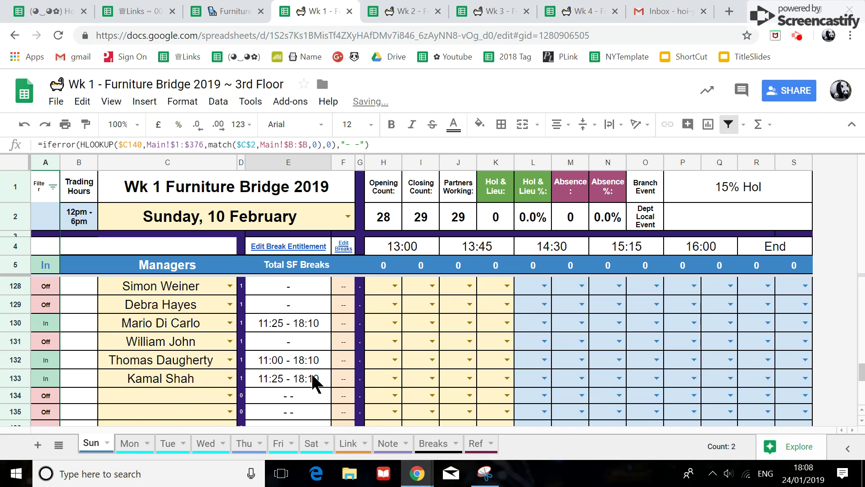
left_click(411, 251)
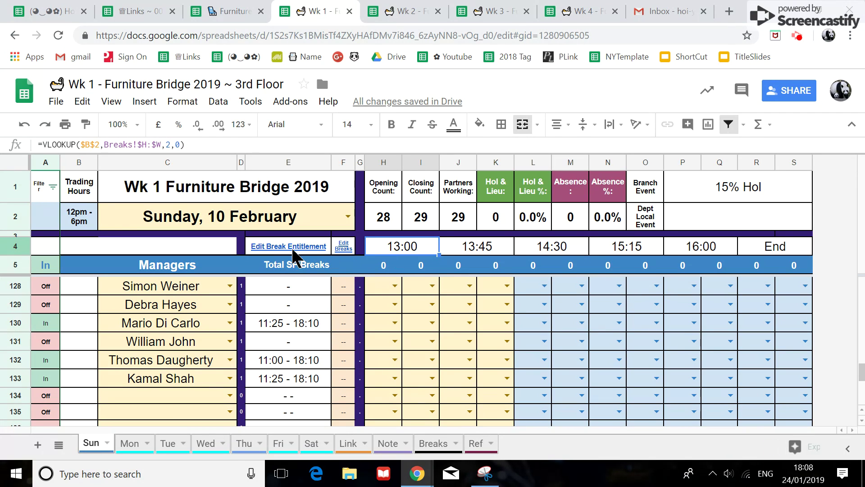
left_click(338, 251)
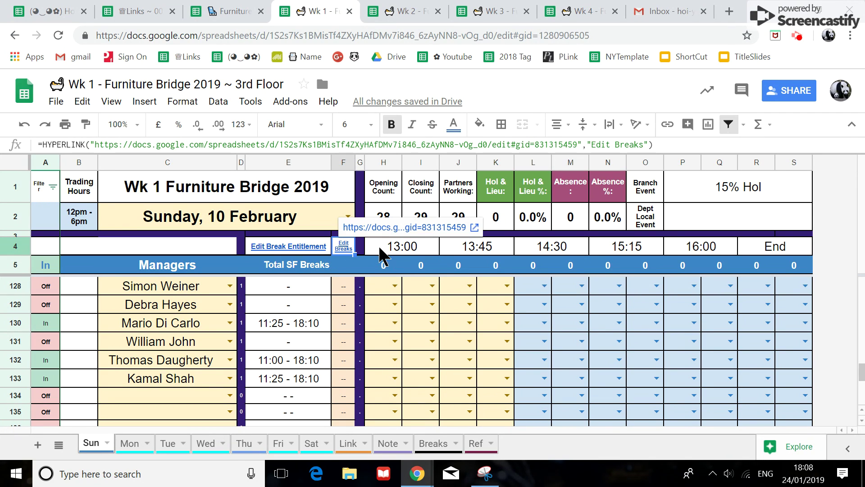
Step: View the Breaks sheet via Edit Breaks, then move to the Wk 2 workbook's Sunday 17 February sheet
left_click(350, 228)
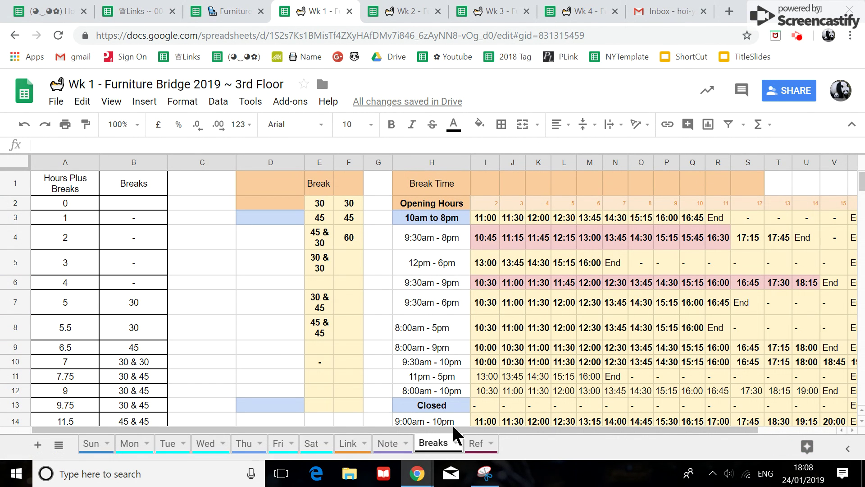
left_click_drag(420, 428, 531, 428)
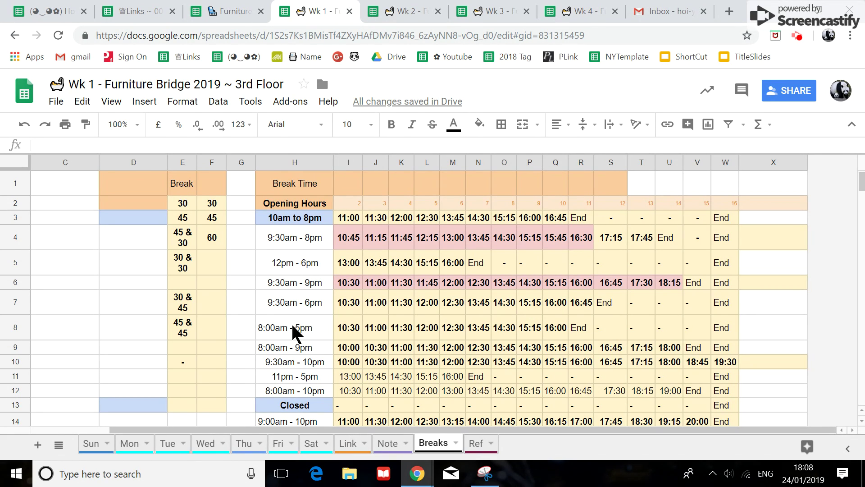
left_click(402, 16)
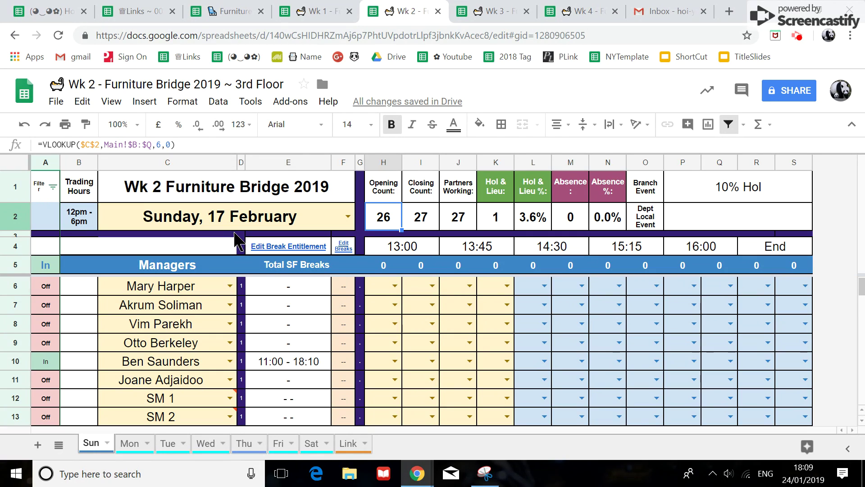
Step: Scroll to Wk 2's notes section and follow the Edit Notes link in C155 to Wk 1's Note sheet
scroll(234, 232, "down", 20)
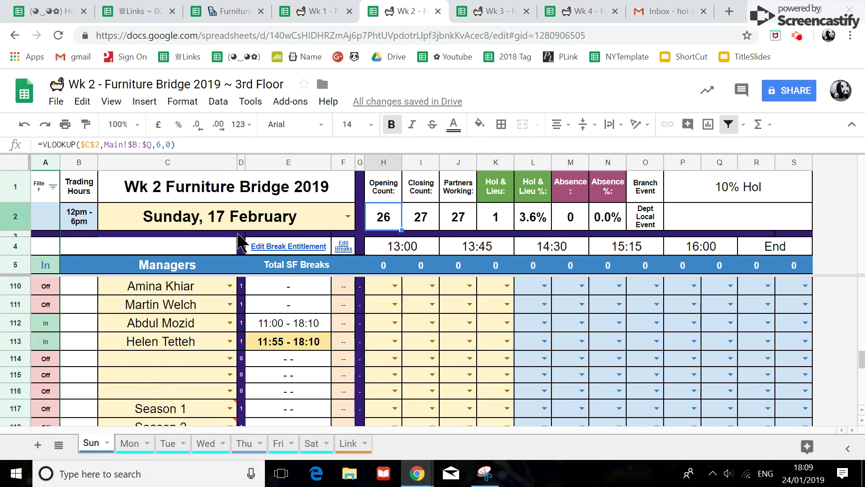
scroll(241, 252, "down", 15)
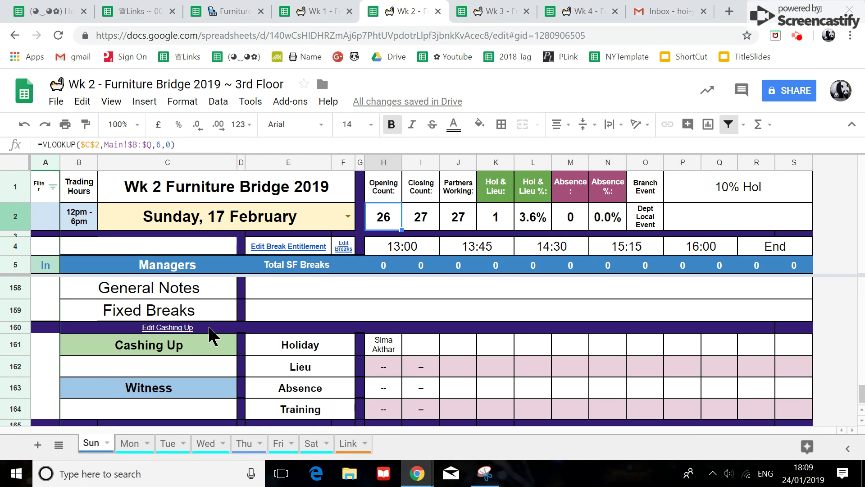
scroll(201, 350, "up", 3)
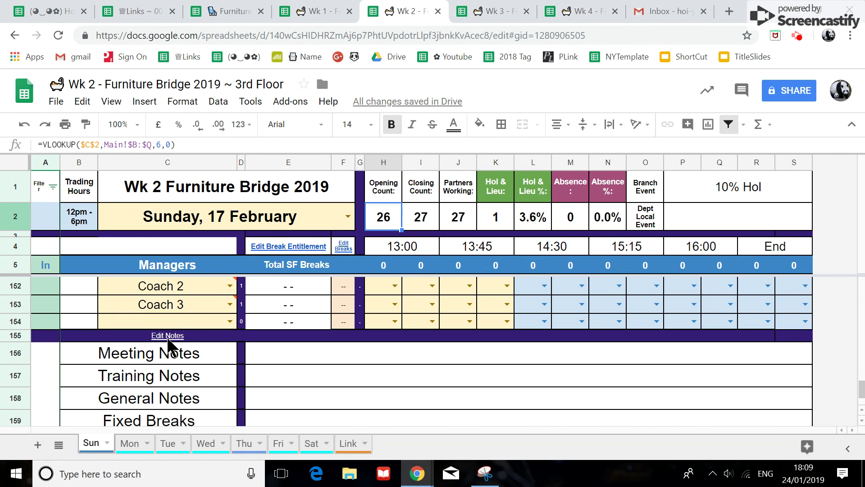
left_click(167, 336)
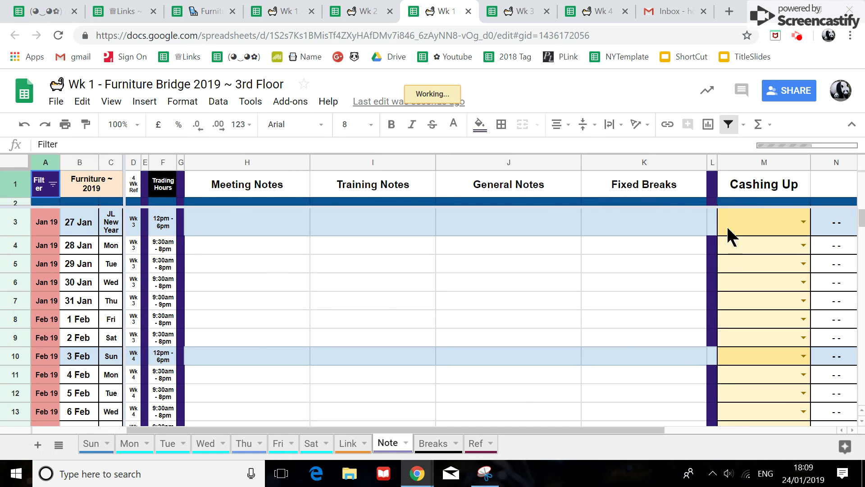
Step: Close the duplicate Wk 1 browser tab and the Wk 3 workbook tab
scroll(632, 435, "right", 5)
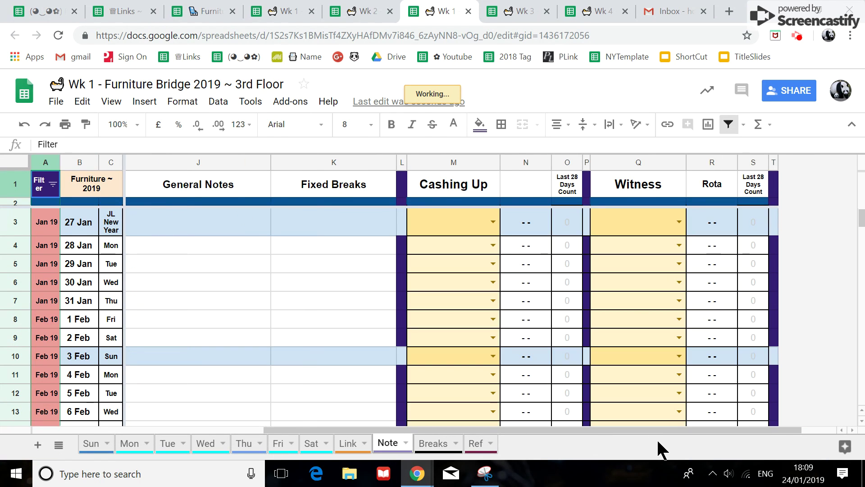
scroll(520, 434, "left", 4)
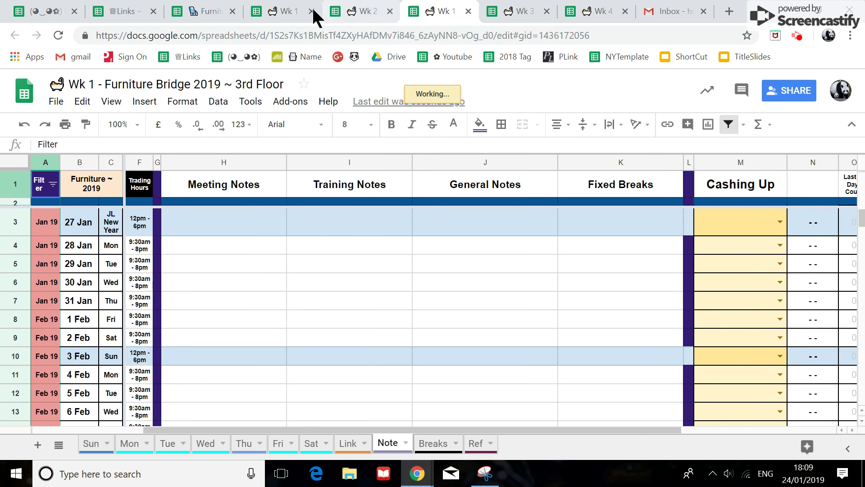
left_click(281, 13)
left_click(468, 11)
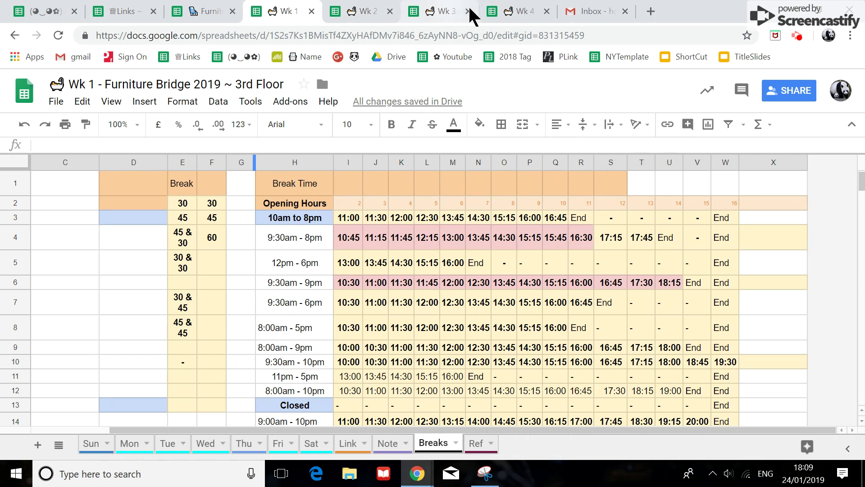
left_click(468, 12)
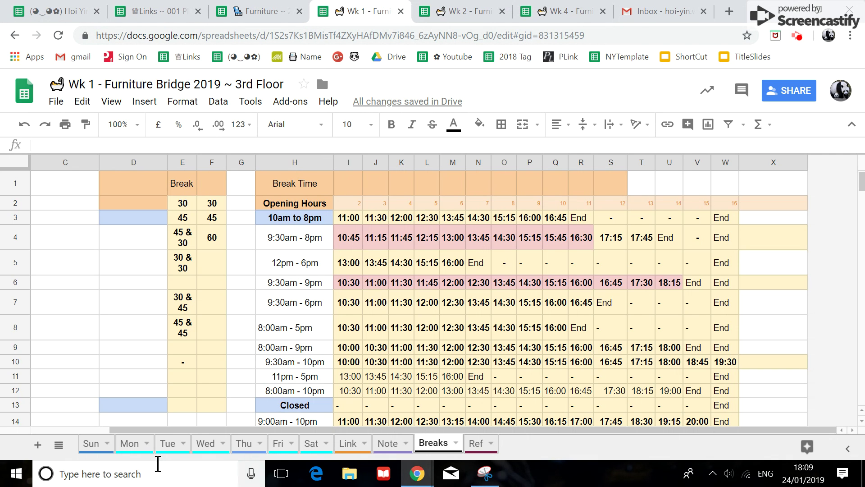
Step: Scroll through Wk 1's Sun sheet for Sunday, 10 February, then show the Note sheet
left_click(113, 450)
scroll(275, 353, "down", 8)
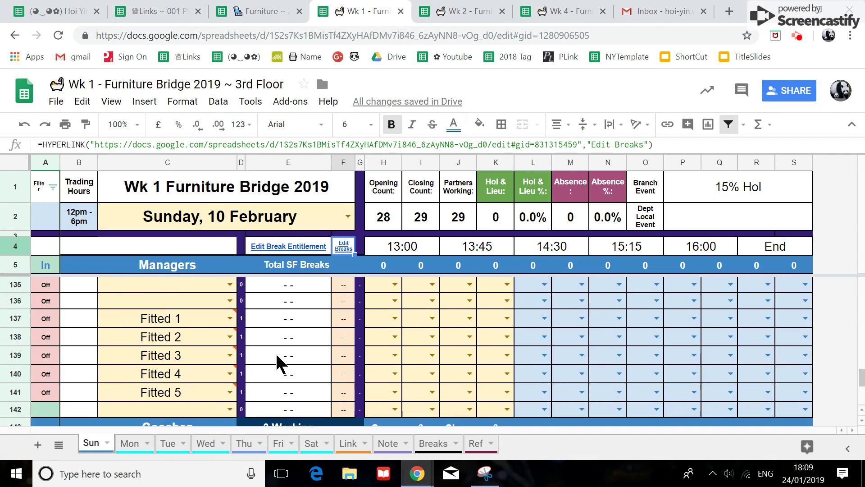
scroll(301, 371, "up", 2)
scroll(271, 373, "down", 4)
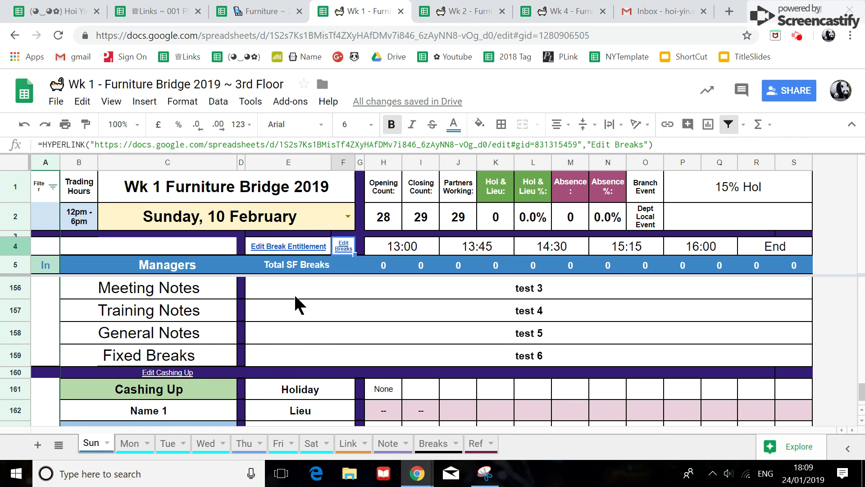
scroll(292, 334, "down", 3)
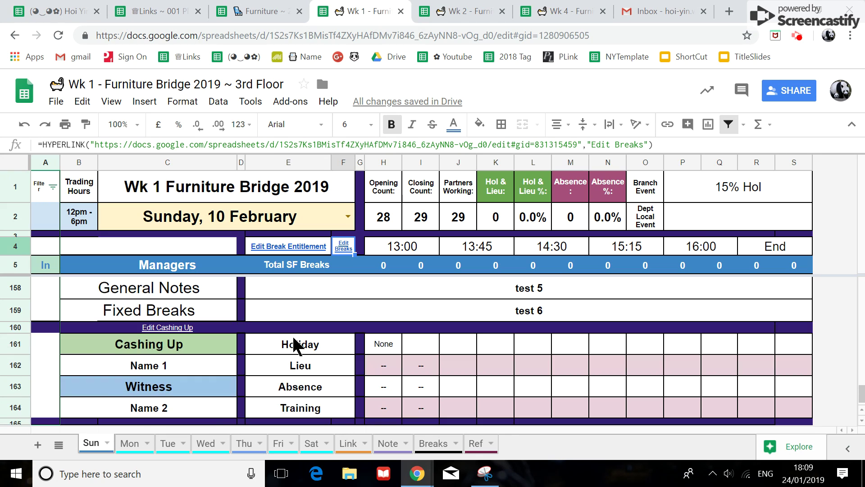
scroll(292, 334, "up", 10)
scroll(292, 334, "up", 10)
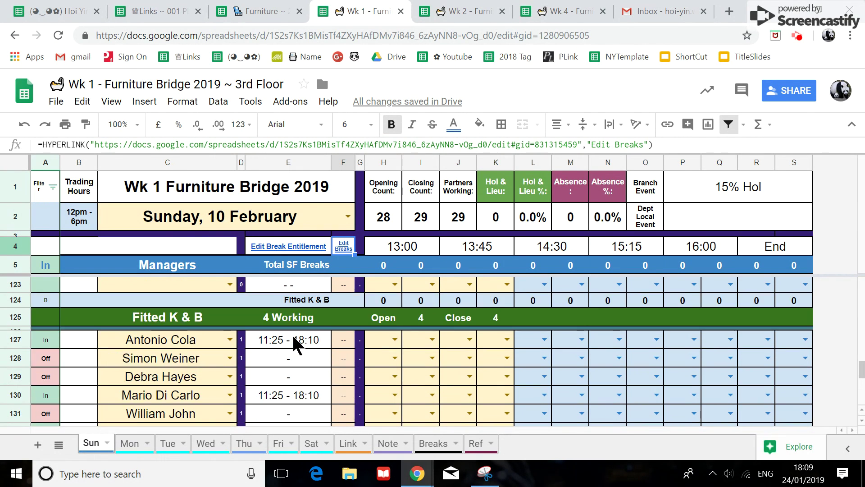
left_click(389, 446)
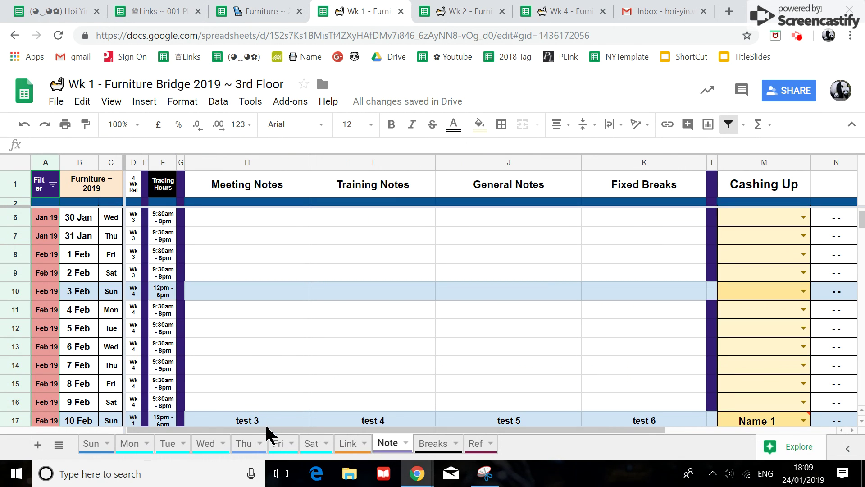
Step: Copy Name 1 from the 10 Feb Cashing Up cell into the 11 Feb row
left_click_drag(282, 428, 458, 431)
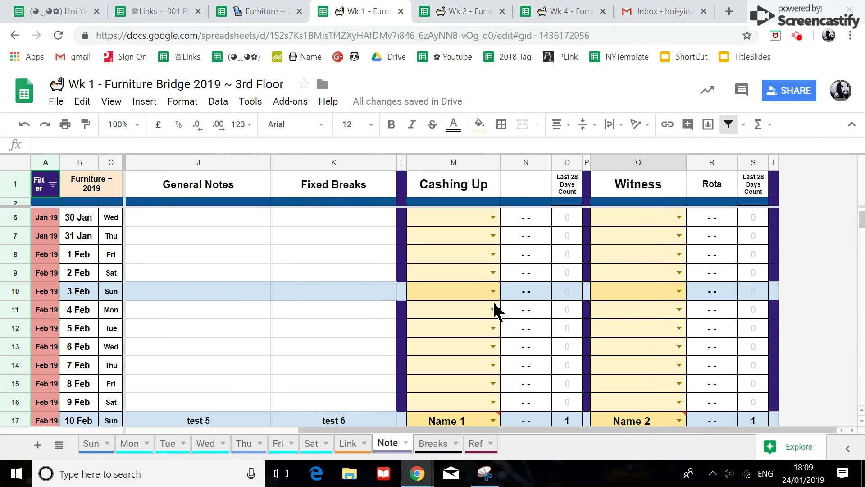
scroll(539, 368, "down", 1)
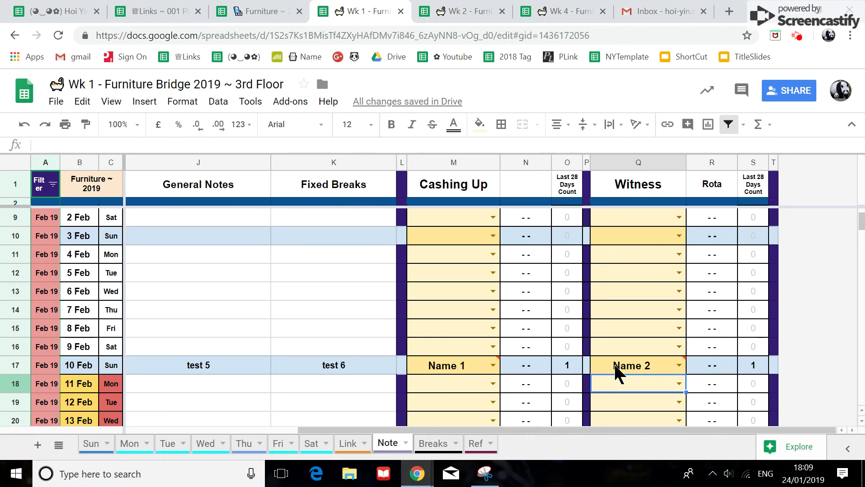
left_click(448, 367)
key("ctrl+c")
left_click(449, 384)
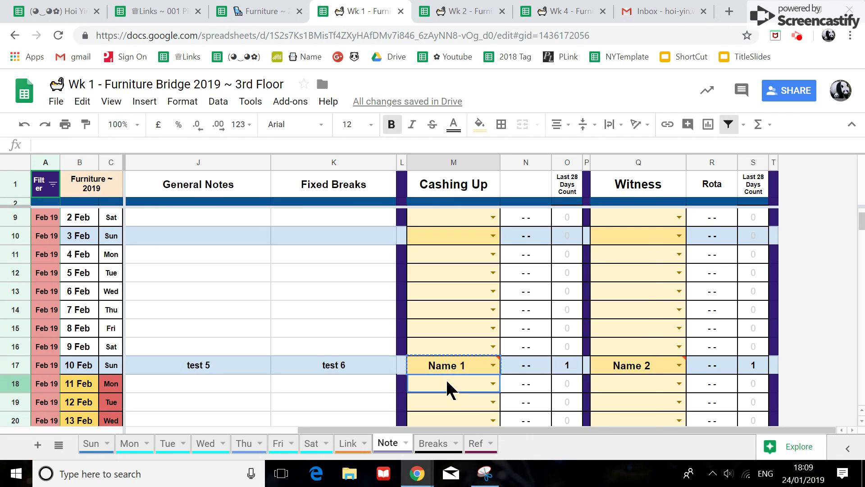
key("ctrl+v")
Step: Enter SM Start for 12 Feb and paste it into the 13 and 14 Feb rows
scroll(426, 378, "down", 1)
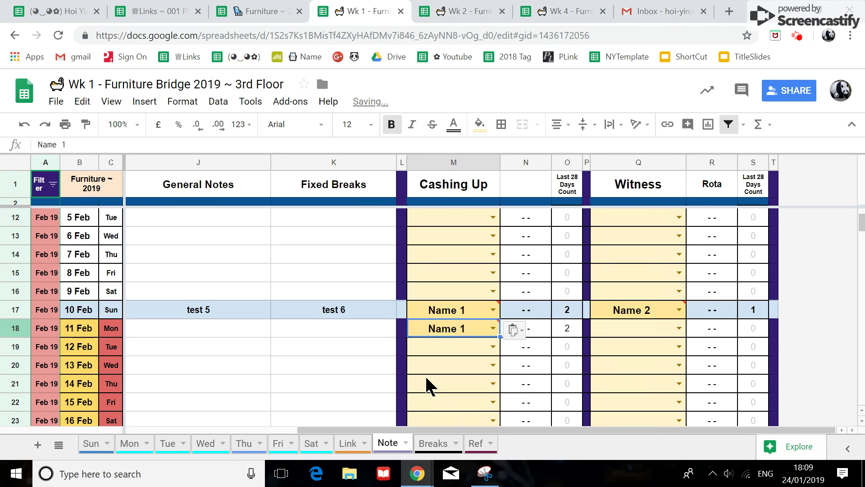
left_click(448, 347)
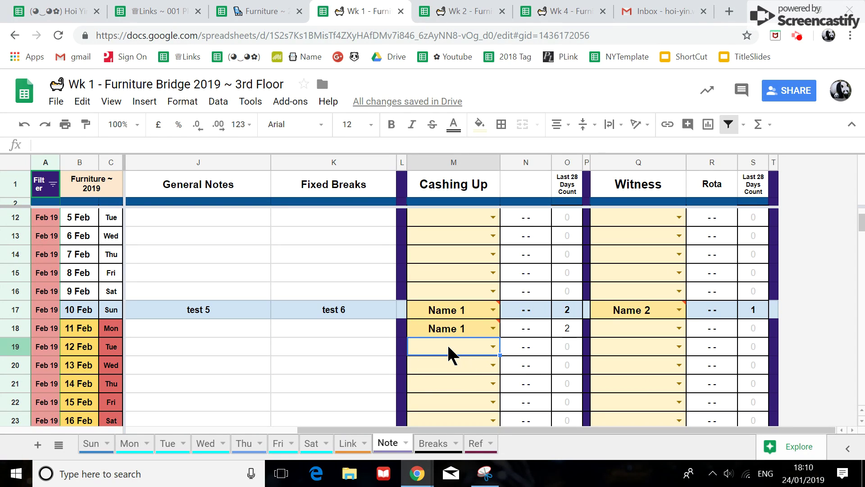
type("s")
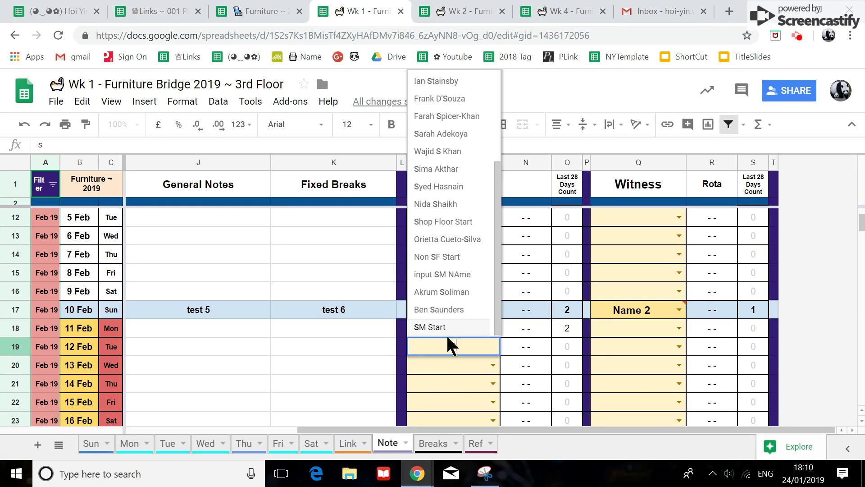
left_click(447, 334)
key("ctrl+c")
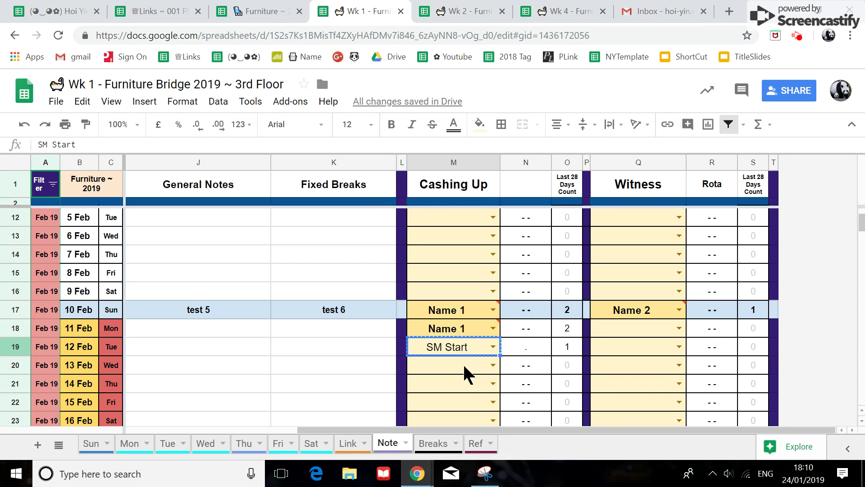
left_click(463, 363)
key("ctrl+v")
left_click(455, 381)
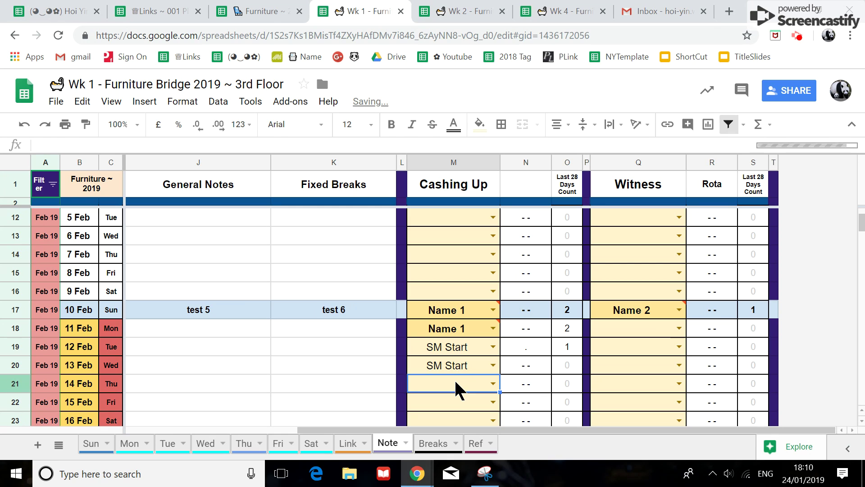
key("ctrl+v")
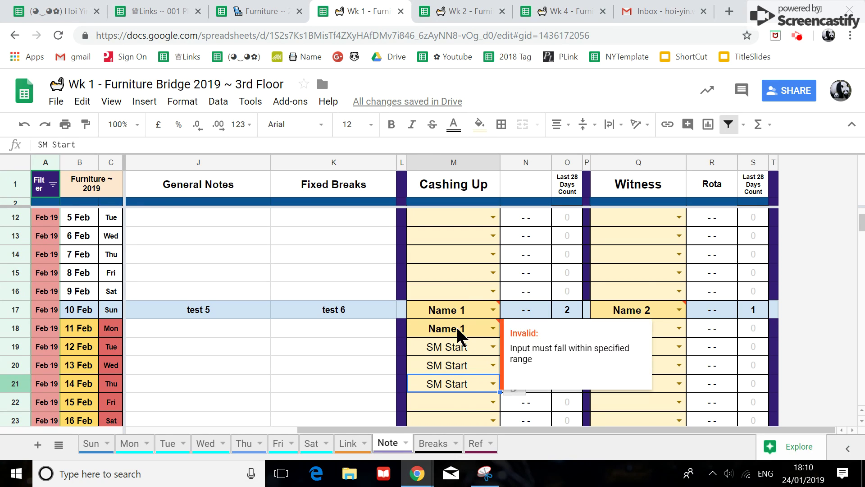
Step: Clear the trial Cashing Up entries for 11–14 Feb and check the 11 Feb count formula
left_click_drag(456, 325, 457, 385)
key("Delete")
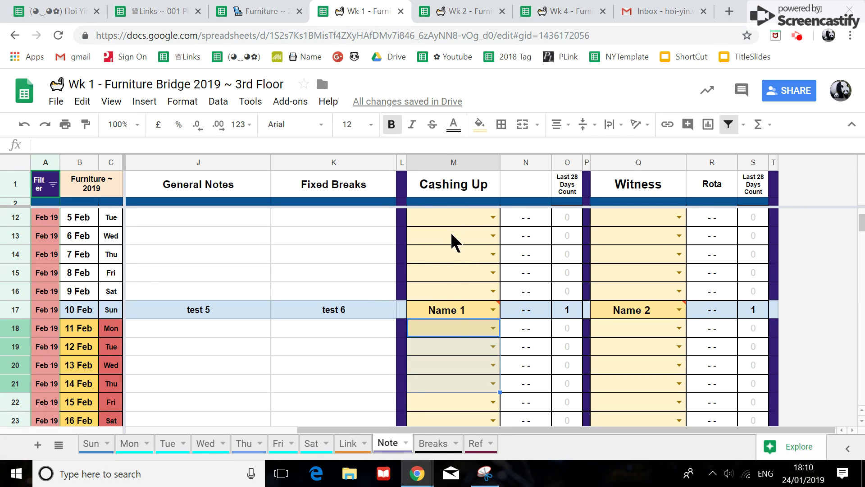
left_click(451, 325)
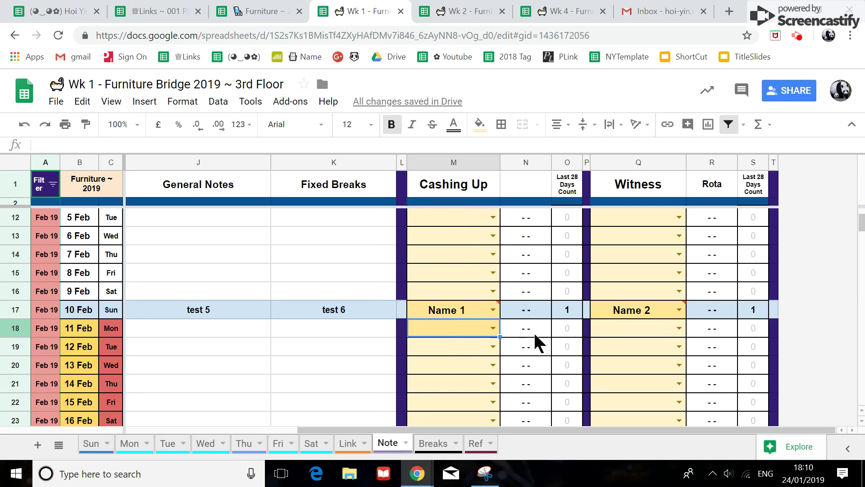
left_click(567, 336)
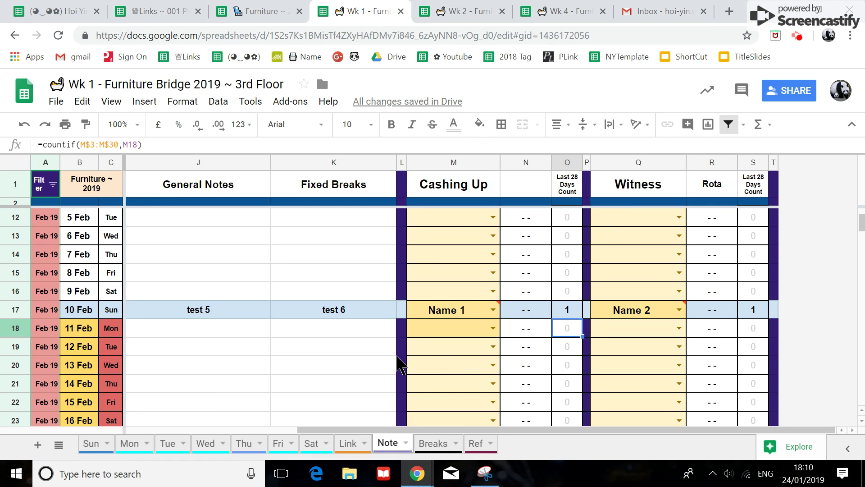
left_click(796, 36)
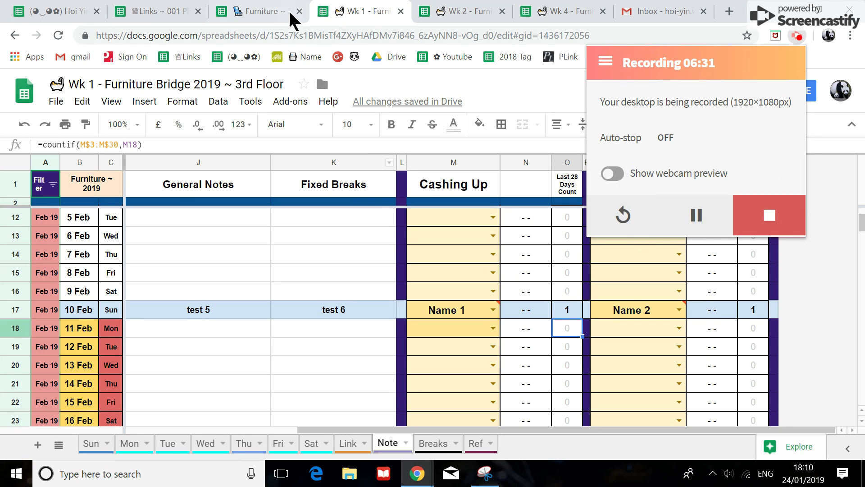
left_click(270, 12)
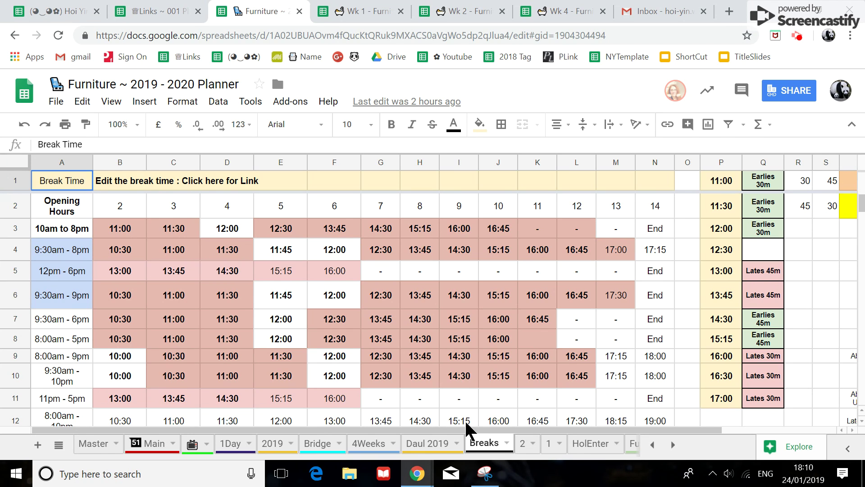
Step: View the planner's Bridge and FurnBreaks sheets, then close the planner tab to return to Wk 1
left_click(318, 444)
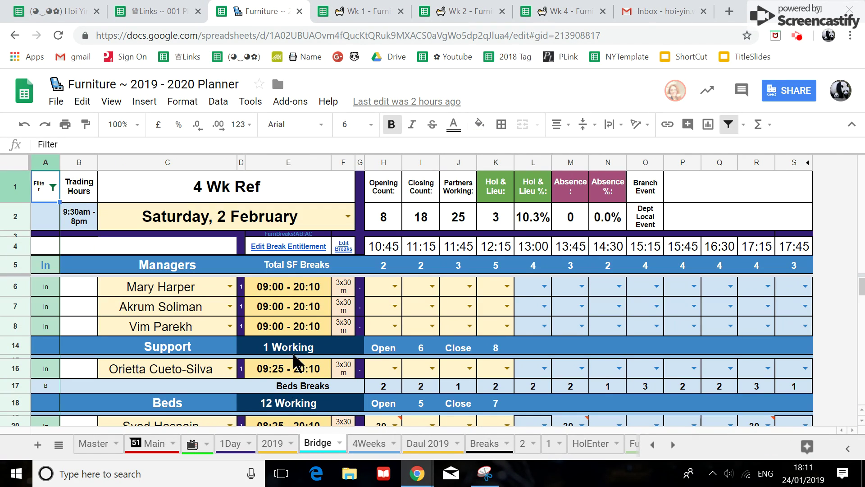
left_click(670, 445)
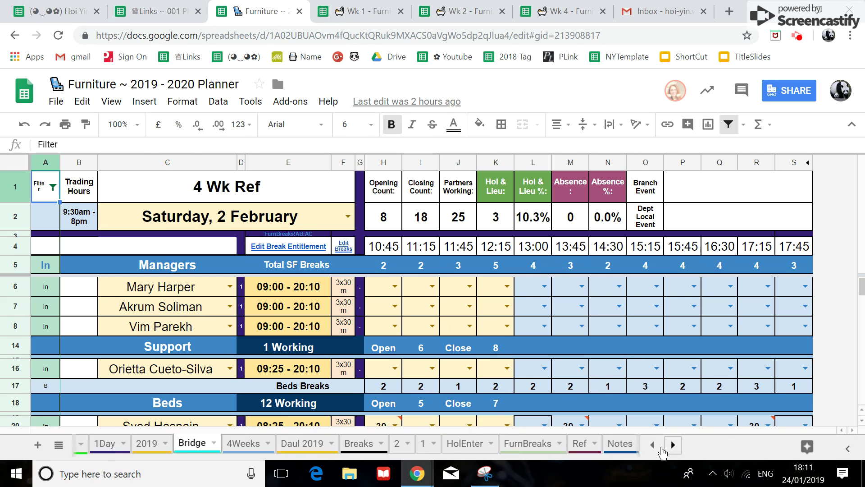
left_click(670, 445)
left_click(486, 445)
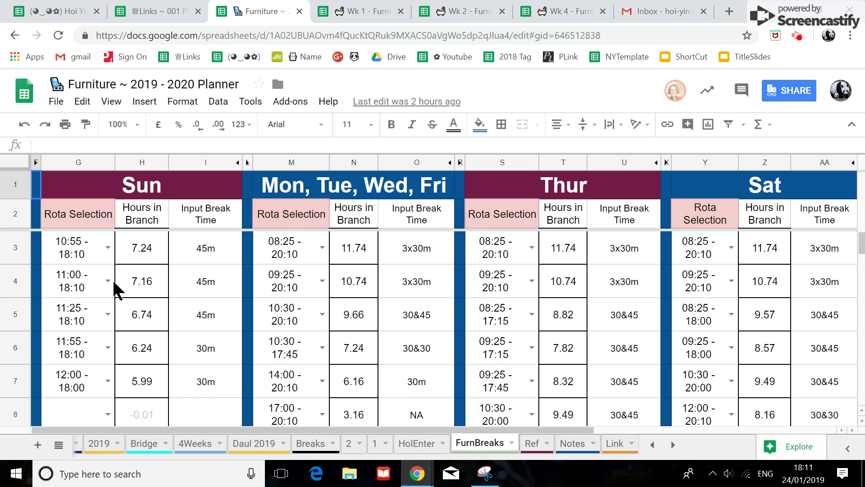
left_click(299, 11)
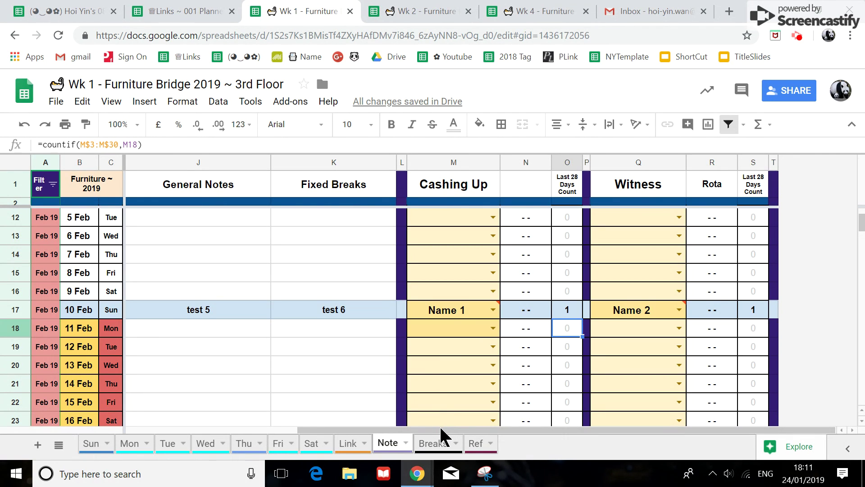
Step: Set Wk 1's Sunday date in C2 to 07 Apr 19 from its dropdown
left_click_drag(434, 429, 239, 435)
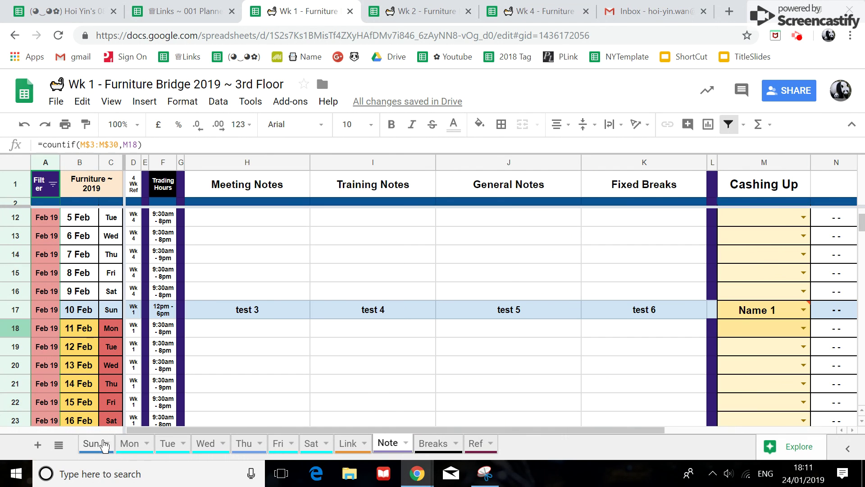
left_click(103, 445)
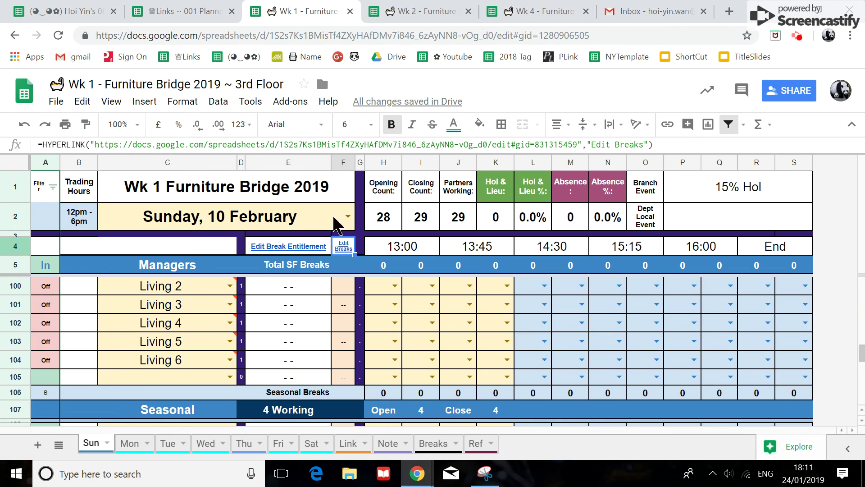
left_click(347, 217)
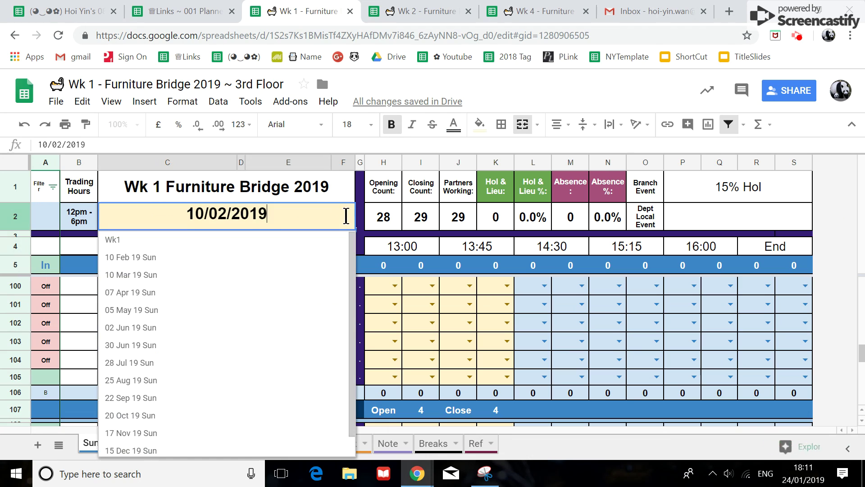
left_click(148, 258)
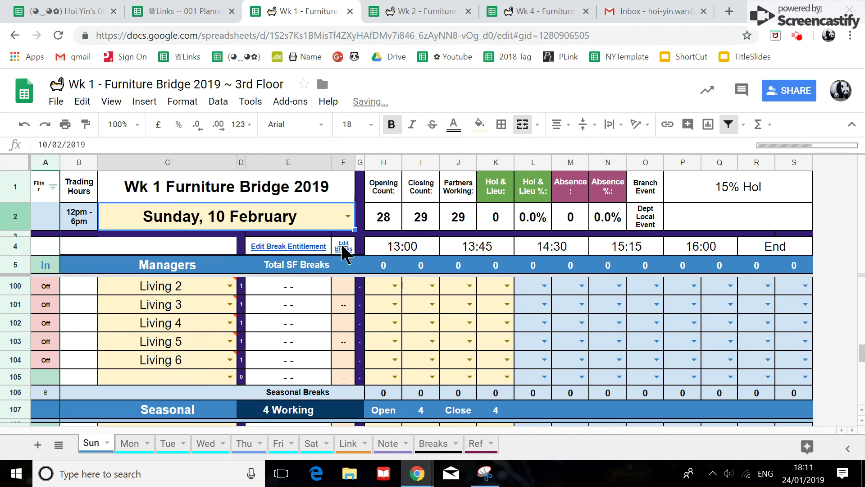
left_click(347, 217)
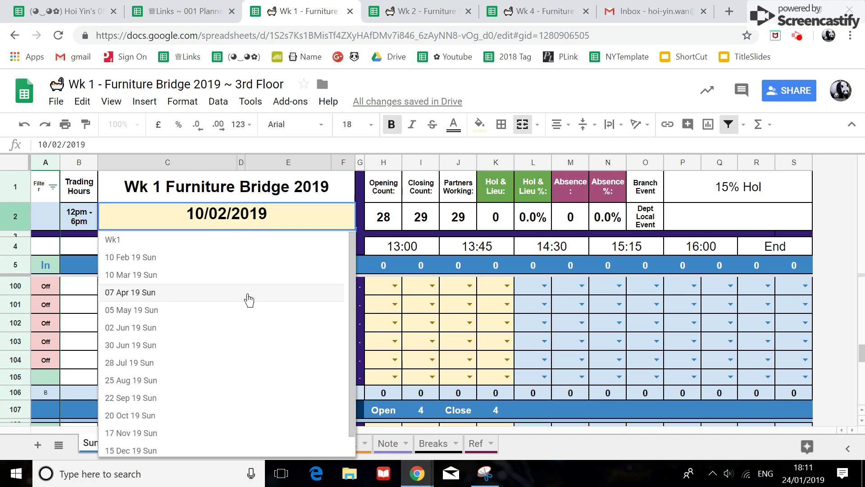
left_click(248, 295)
Step: Check the Mon–Sat dates, comparing Wed (Thursday, 11 April) with Thu (Wednesday, 10 April)
left_click(128, 444)
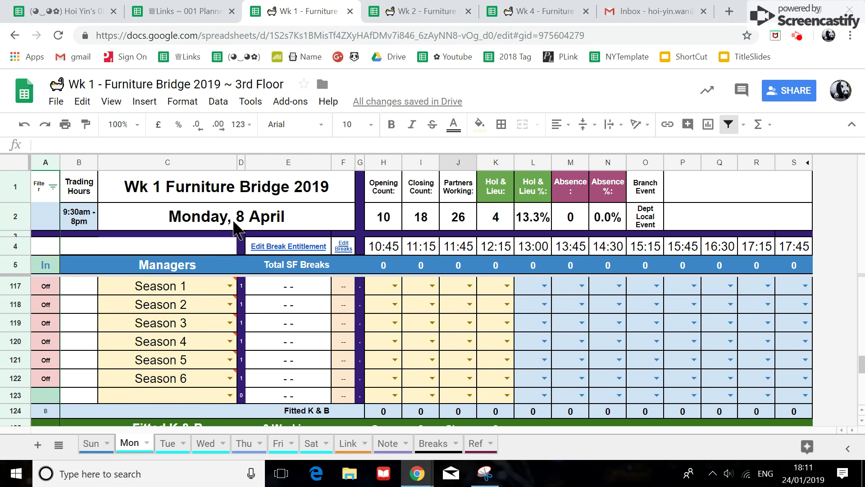
left_click(167, 455)
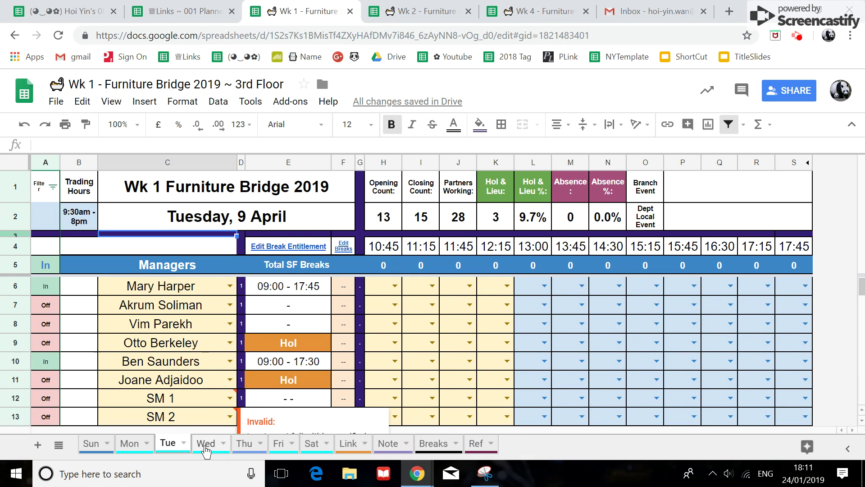
left_click(206, 443)
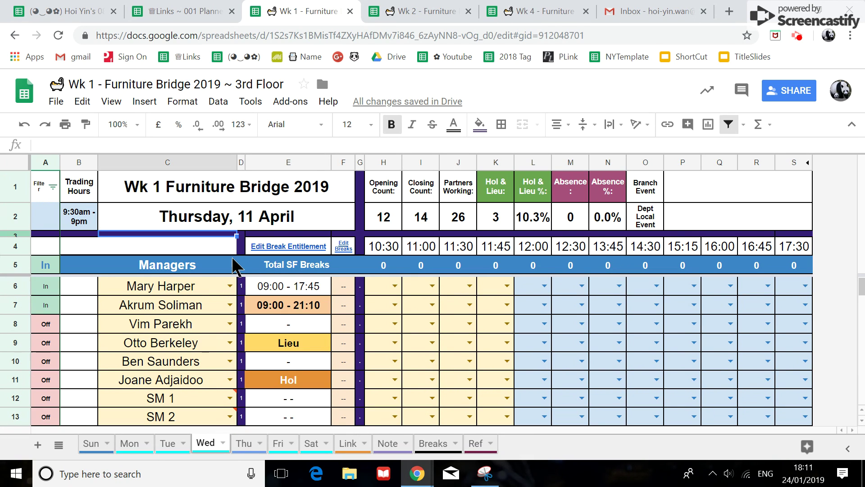
left_click(168, 454)
left_click(205, 446)
left_click(244, 451)
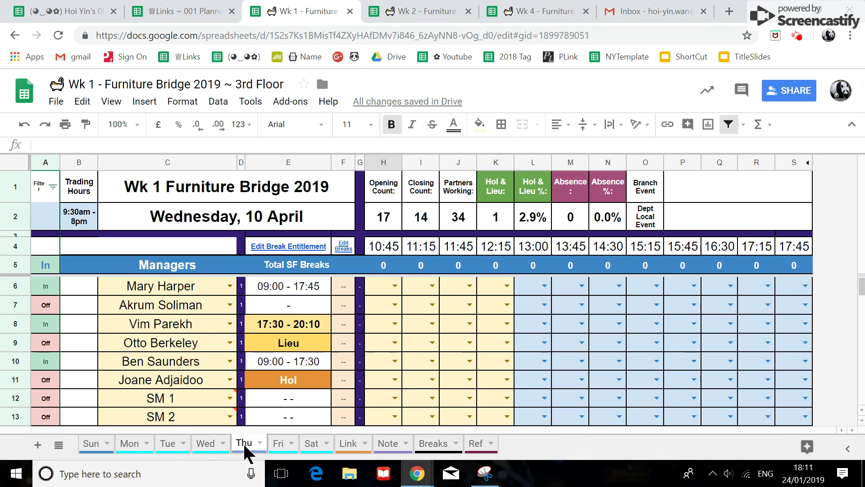
left_click(279, 443)
left_click(314, 443)
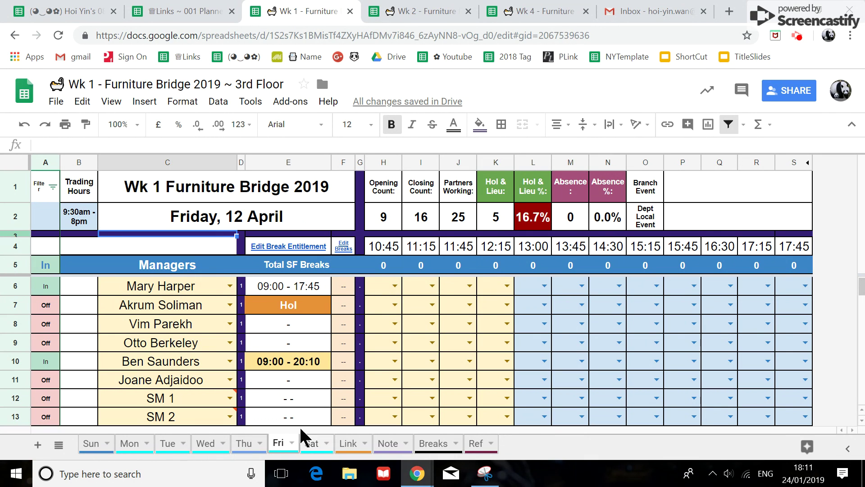
left_click(212, 449)
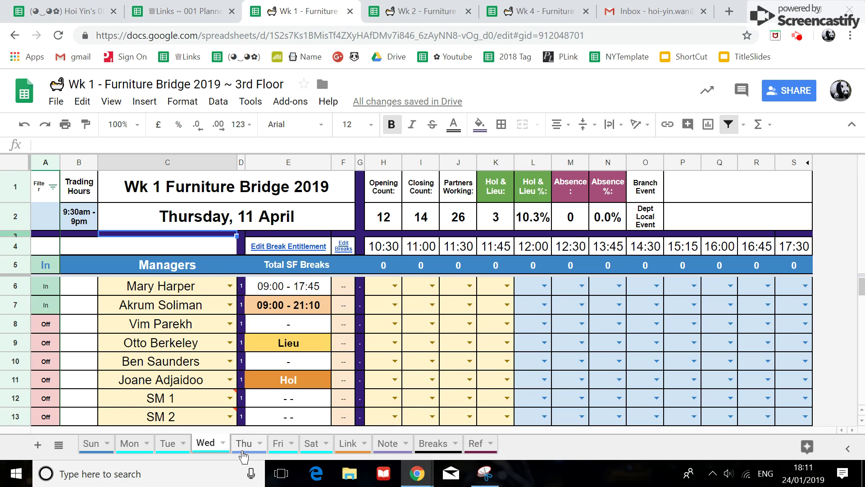
left_click(242, 452)
left_click(207, 450)
left_click(242, 448)
mouse_move(238, 418)
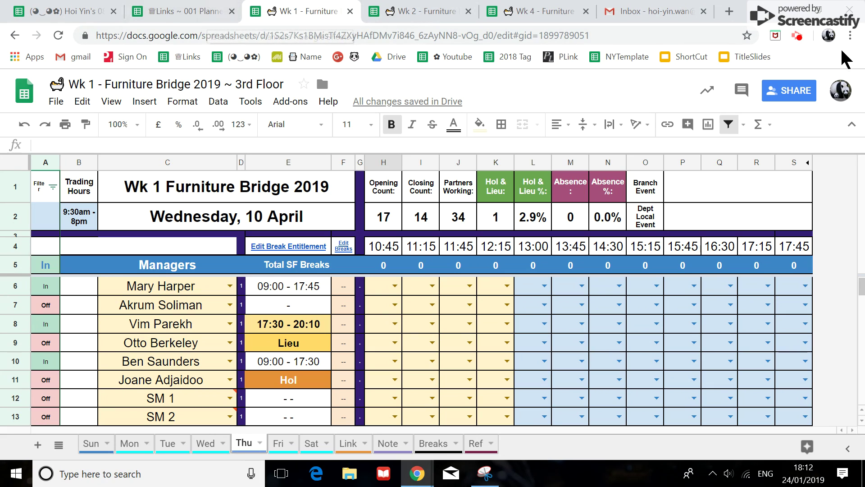
left_click(797, 36)
Step: Change Wk 3 Wed's C2 formula from =Sun!C2+4 to =Sun!C2+3
left_click(697, 212)
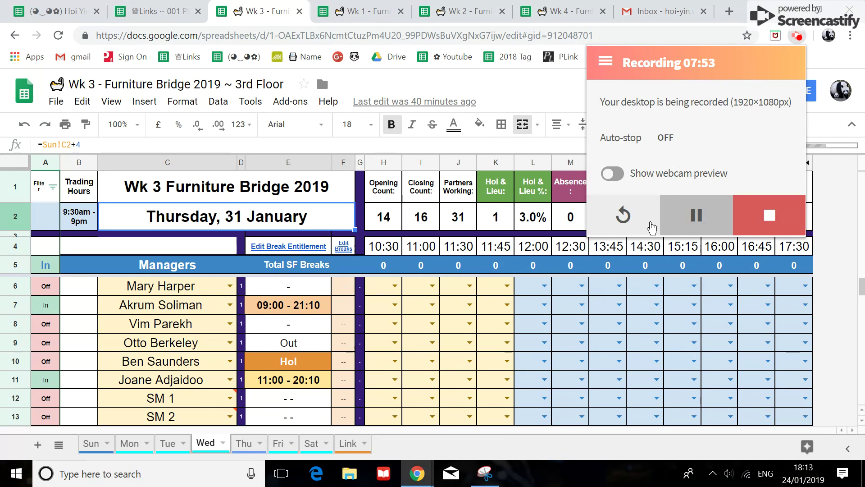
left_click(524, 92)
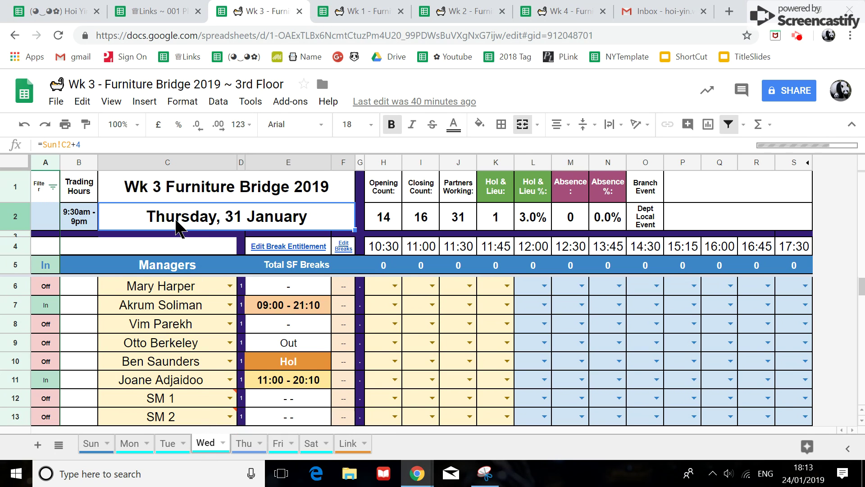
left_click(116, 149)
key("BackSpace")
type("3")
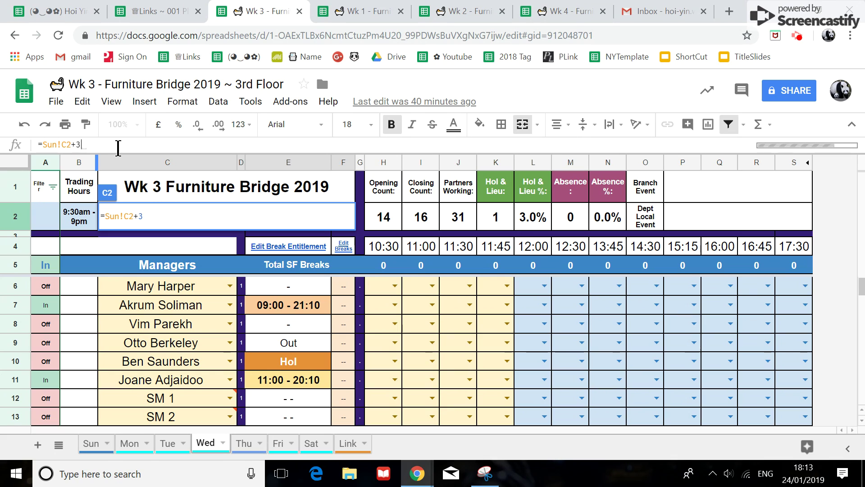
key("Return")
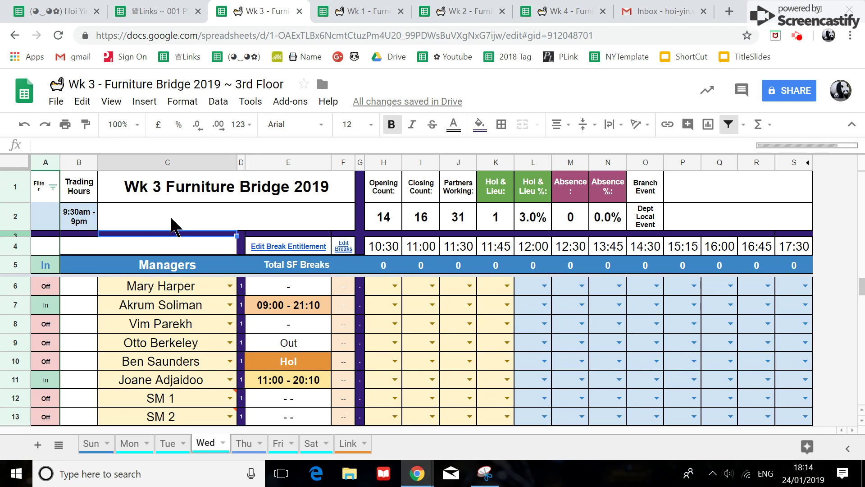
left_click(215, 222)
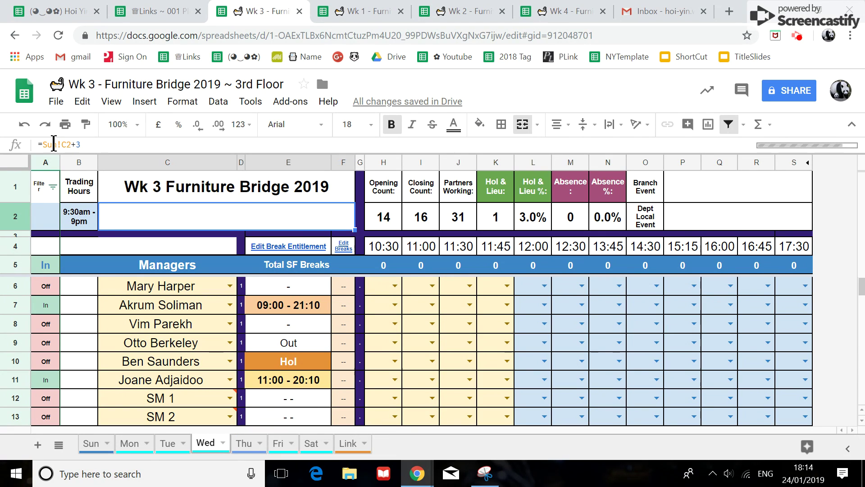
Step: Check the Sun date and the Wed and Thu date formulas in C2
left_click(89, 448)
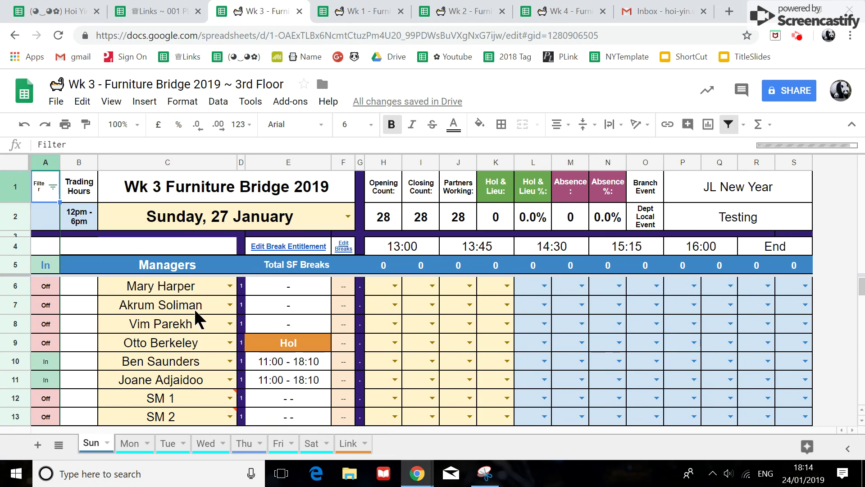
left_click(240, 215)
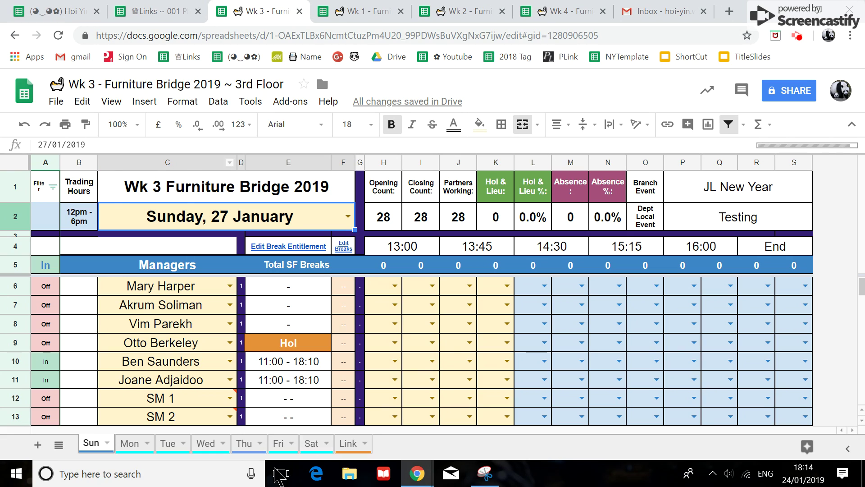
left_click(208, 445)
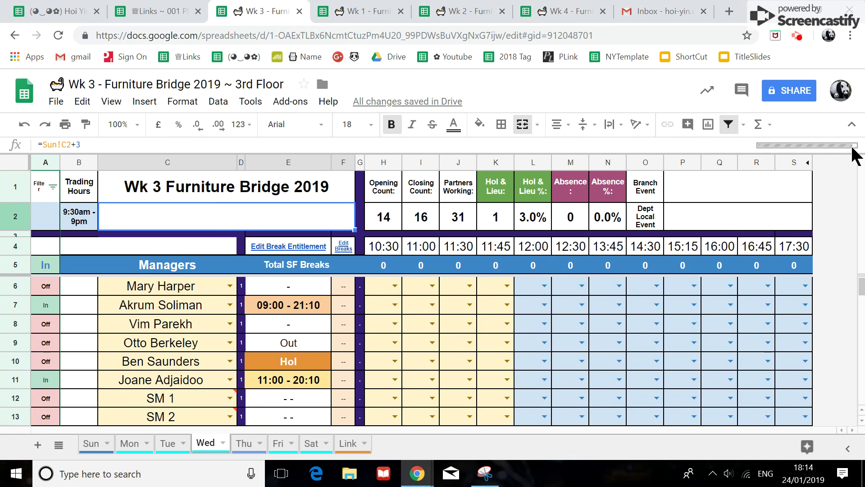
left_click(242, 445)
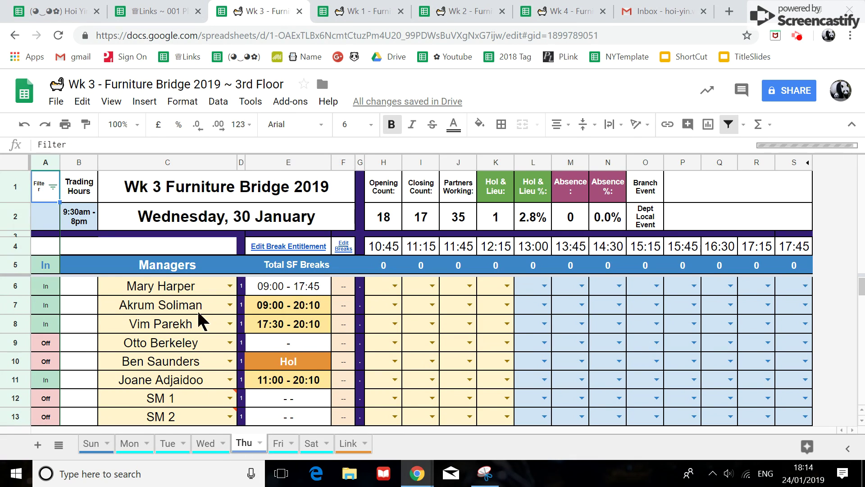
left_click(207, 228)
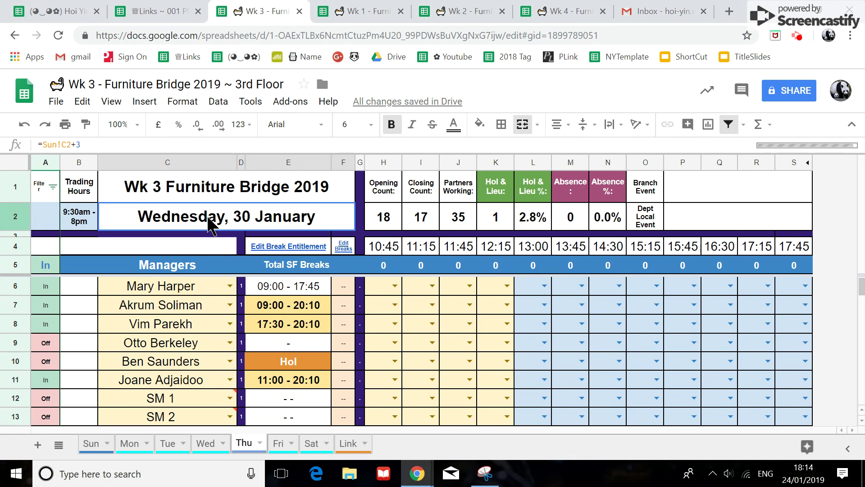
Step: Change Thu's C2 day offset from 3 to 4, then compare the Fri, Wed and Thu sheets
left_click(85, 146)
key("BackSpace")
type("4")
key("Return")
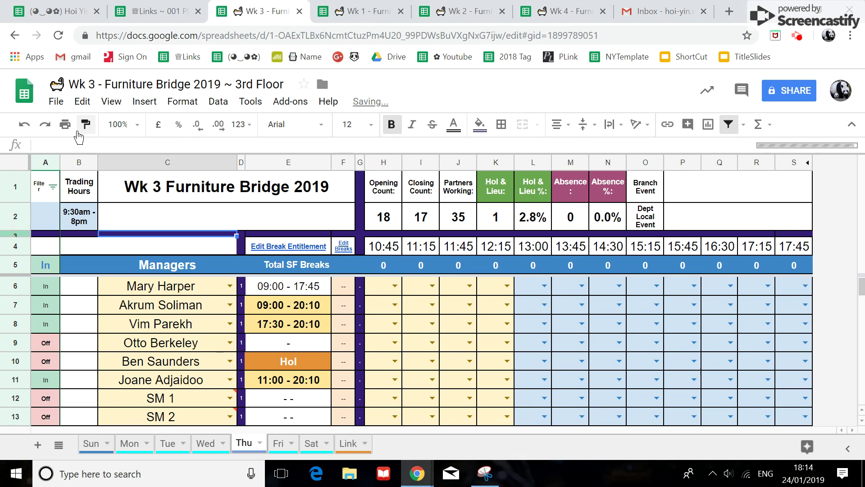
left_click(279, 446)
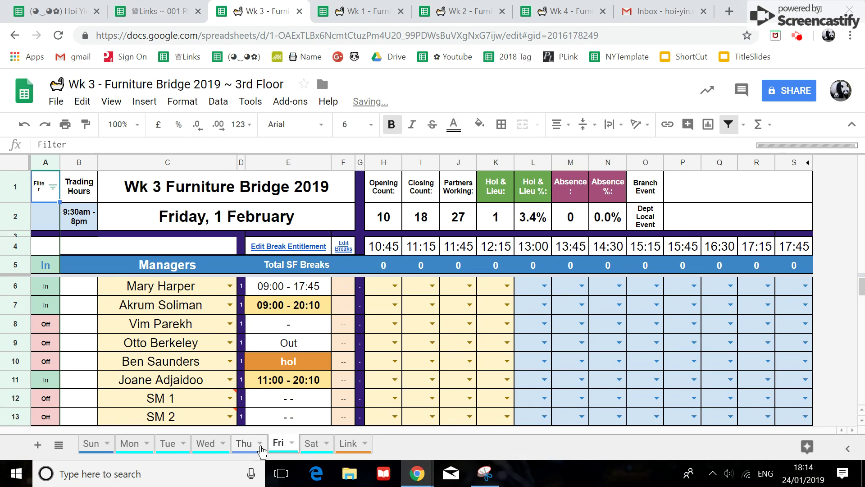
left_click(212, 445)
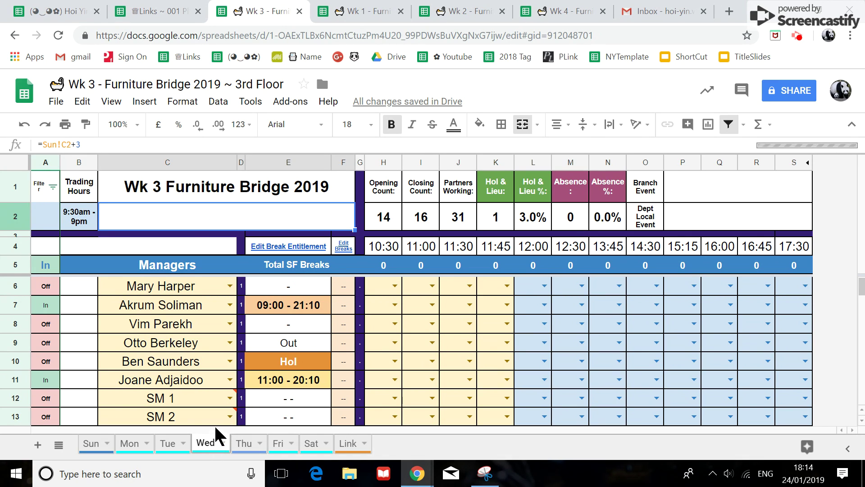
left_click(795, 35)
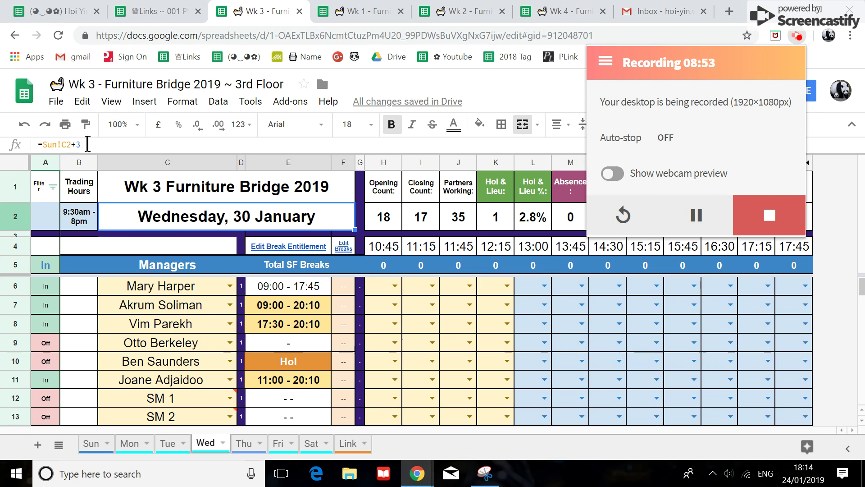
left_click(243, 443)
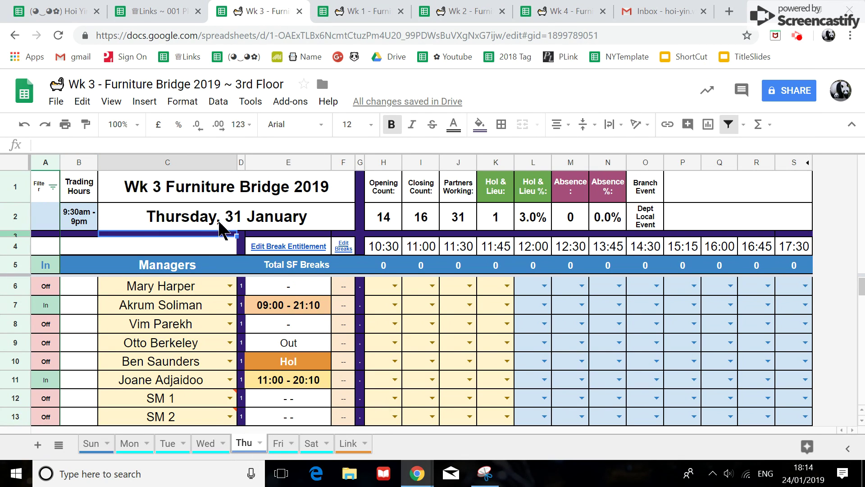
Step: Delete the Tue sheet's C2 date and review its #N/A counts before returning to Wed
left_click(156, 218)
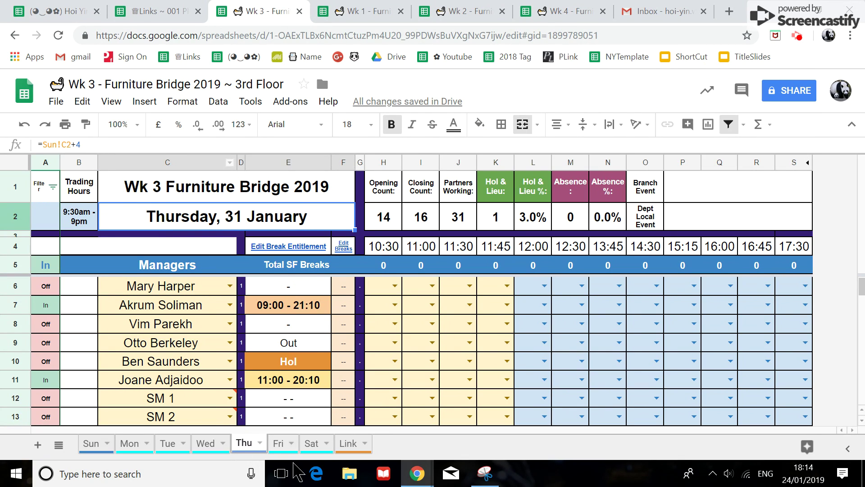
left_click(172, 446)
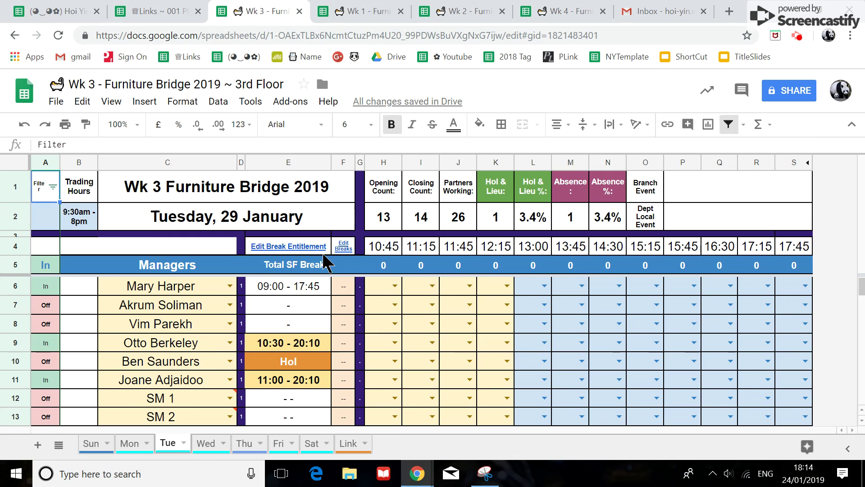
left_click(290, 218)
key("Delete")
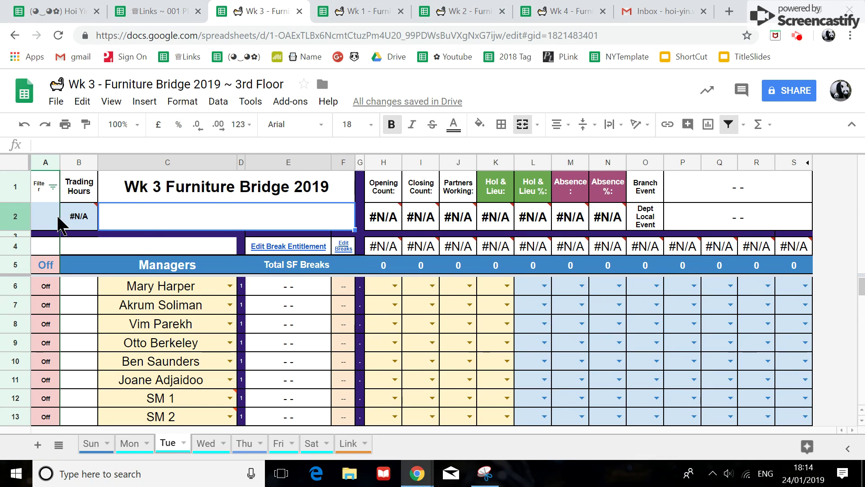
mouse_move(79, 221)
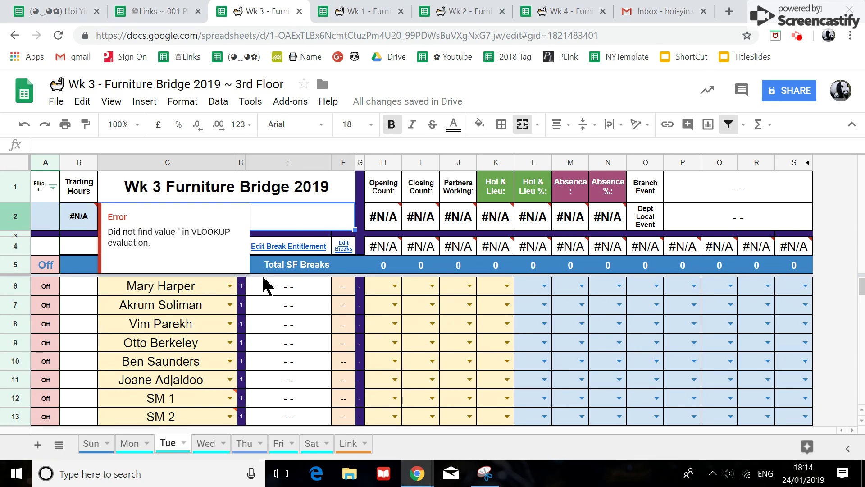
scroll(287, 341, "down", 5)
scroll(286, 335, "down", 15)
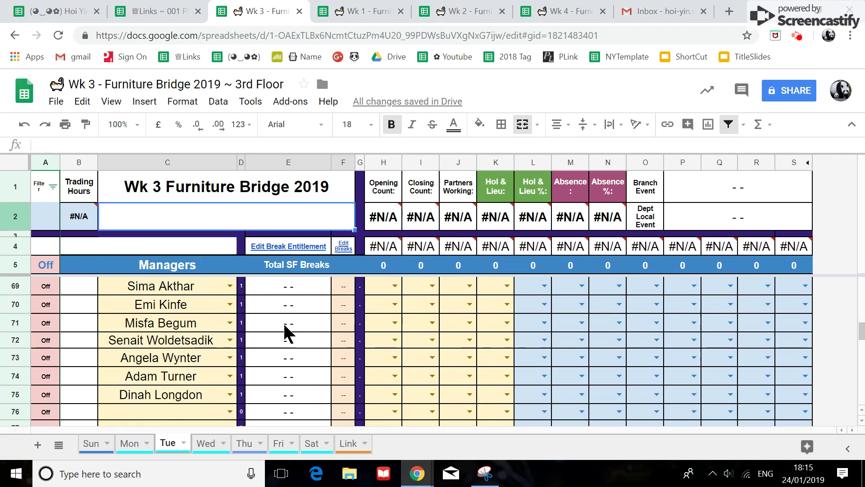
scroll(287, 333, "up", 15)
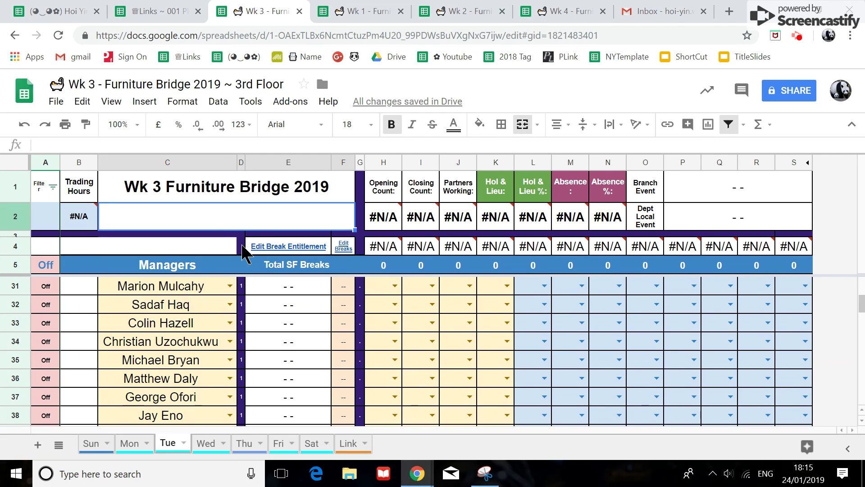
scroll(242, 224, "up", 8)
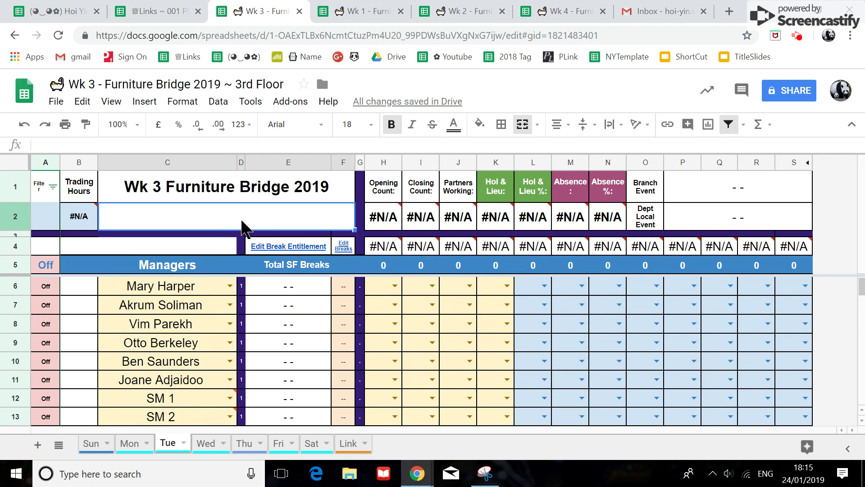
left_click(206, 443)
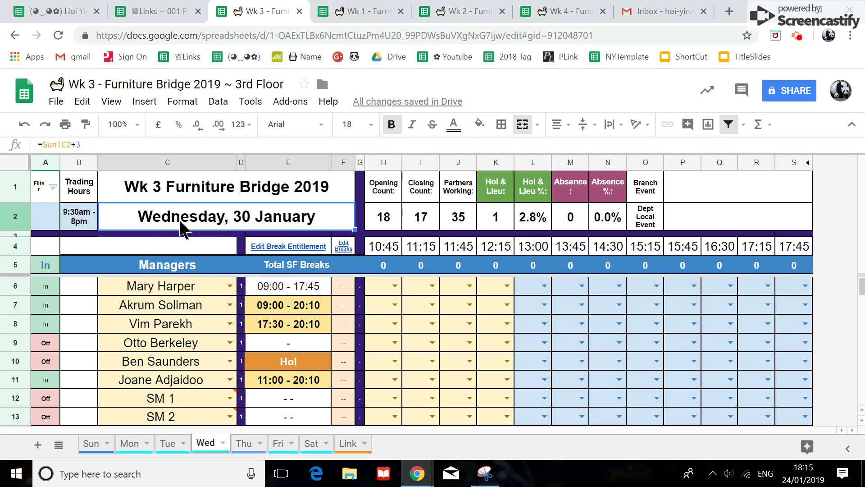
Step: Copy Wed's C2 date formula into Tue's C2 and change it to =Sun!C2+2
key("ctrl+c")
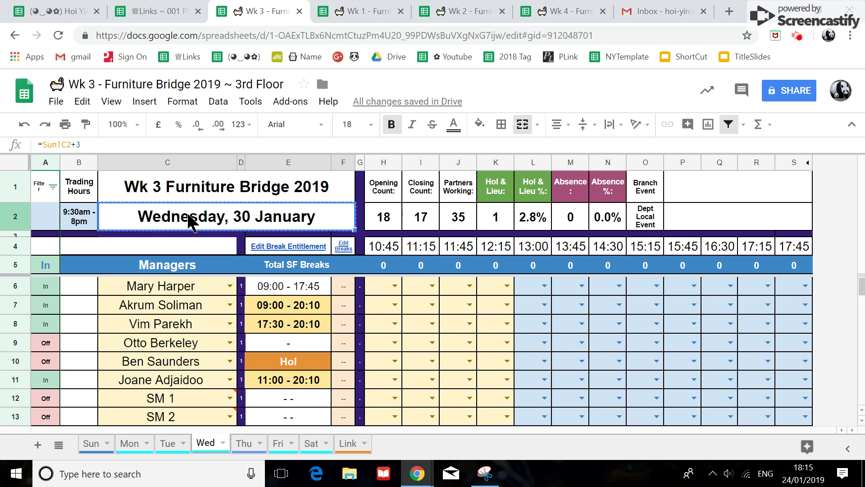
left_click(169, 444)
key("ctrl+v")
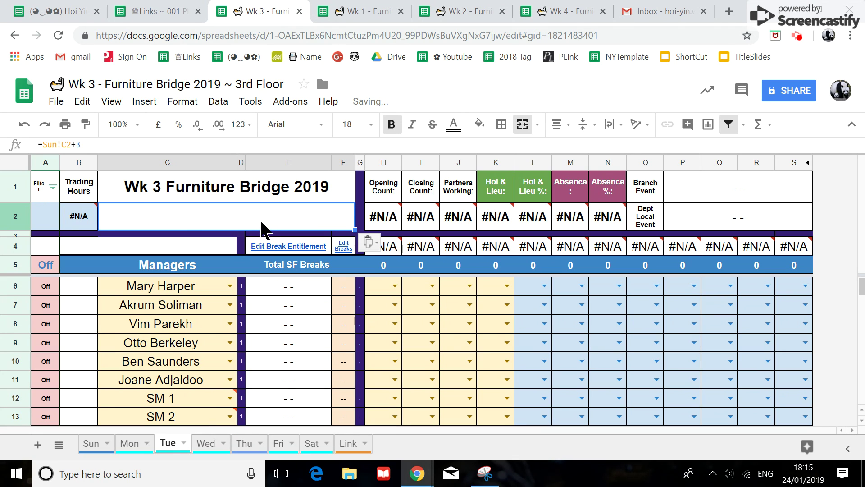
left_click(93, 144)
key("BackSpace")
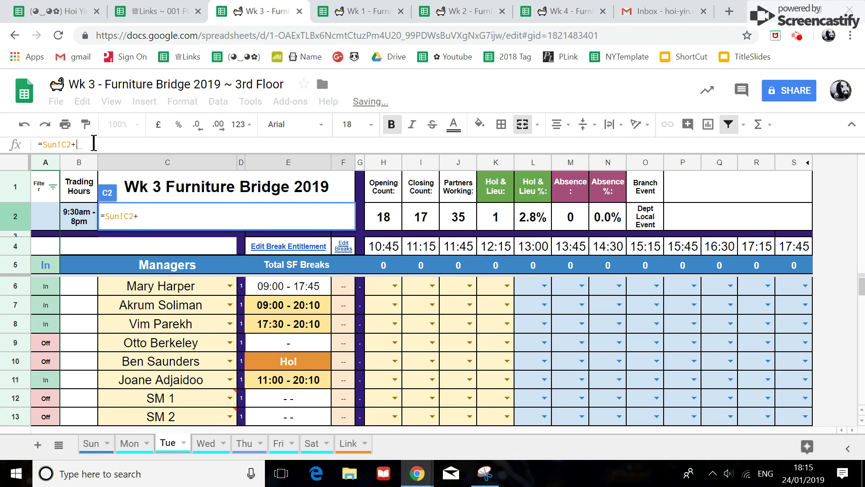
type("2")
key("Return")
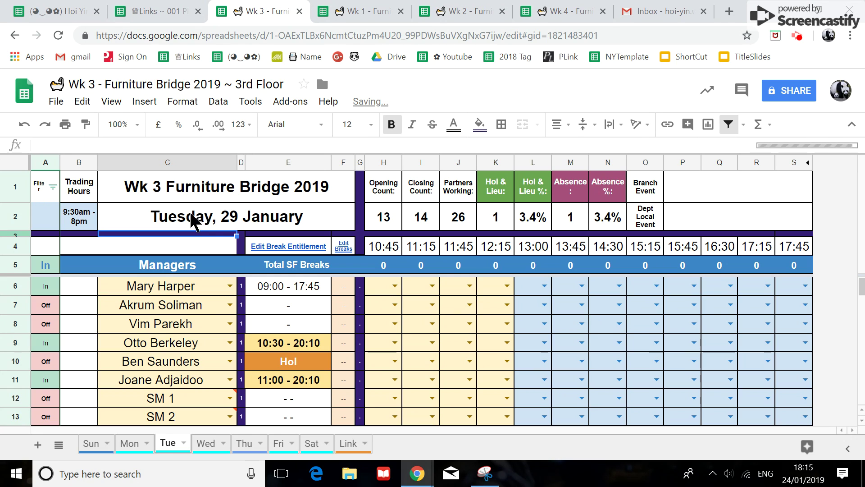
Step: Collapse the menus and scroll Tue's sheet down to the SM 1 placeholder cell
scroll(179, 336, "down", 1)
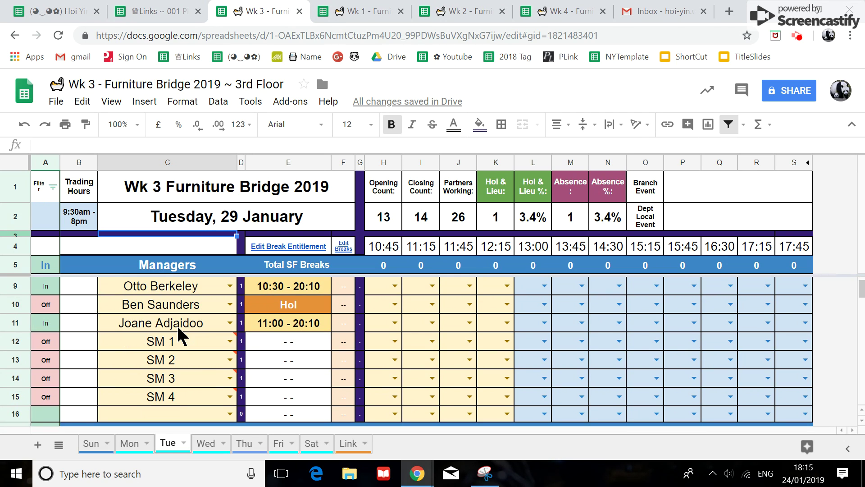
left_click(851, 125)
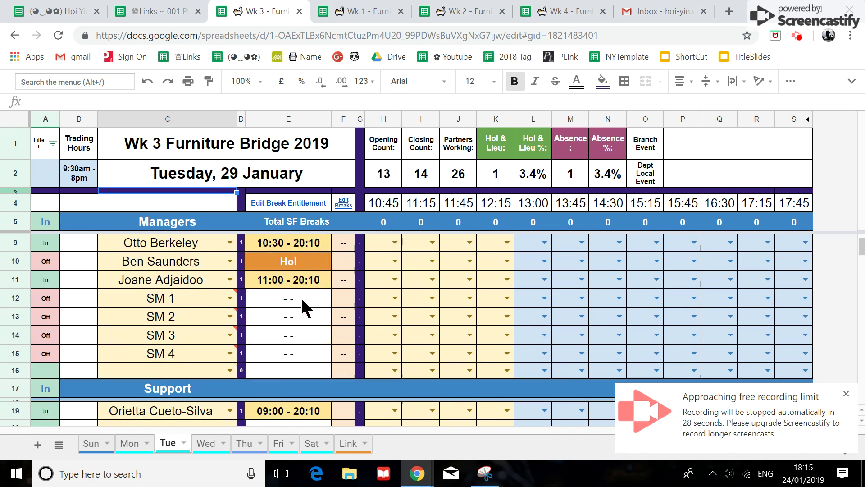
scroll(154, 271, "down", 2)
scroll(173, 320, "up", 1)
mouse_move(189, 315)
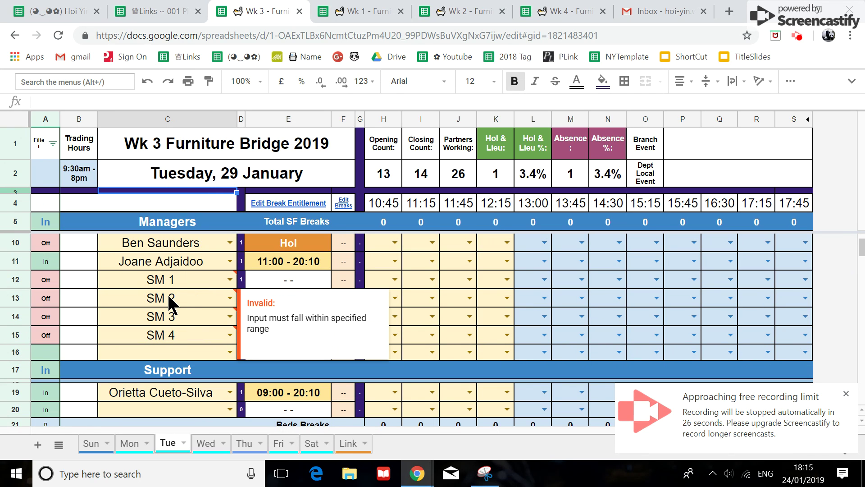
left_click(174, 282)
scroll(177, 340, "down", 7)
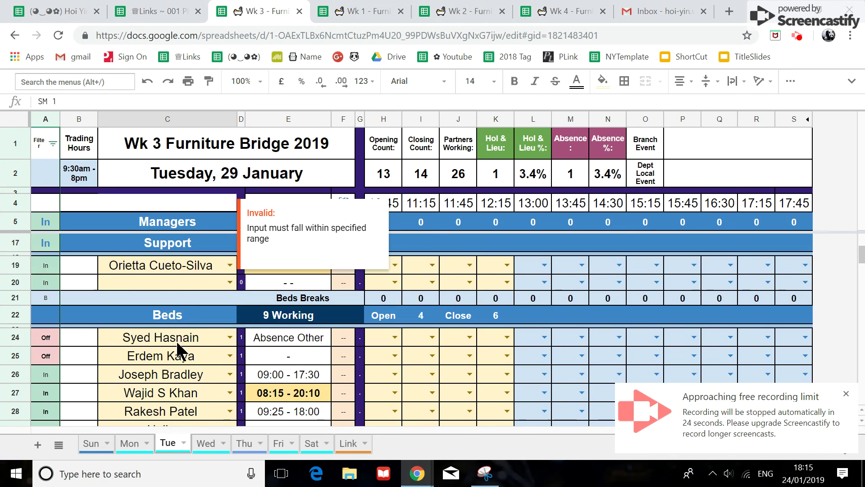
key("ctrl+h")
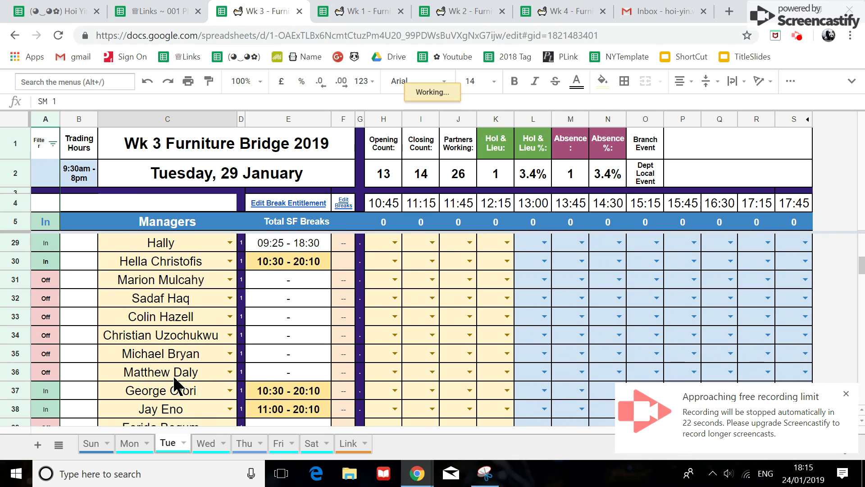
type("Sm 1")
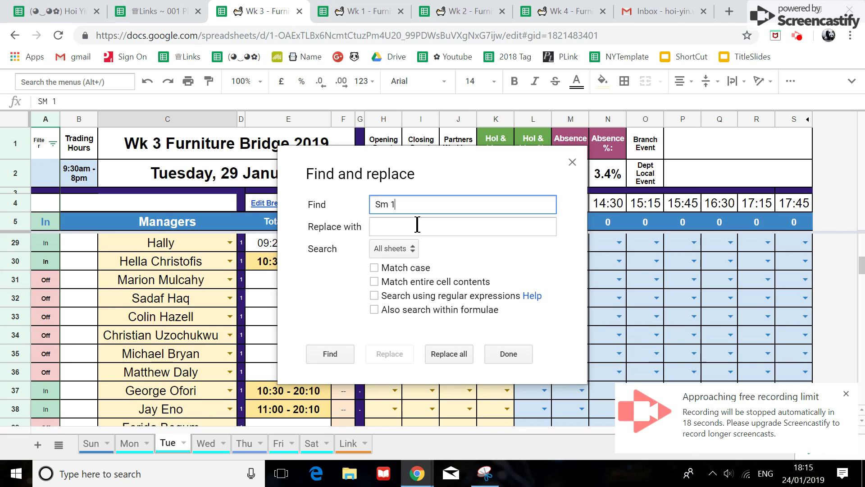
left_click(417, 224)
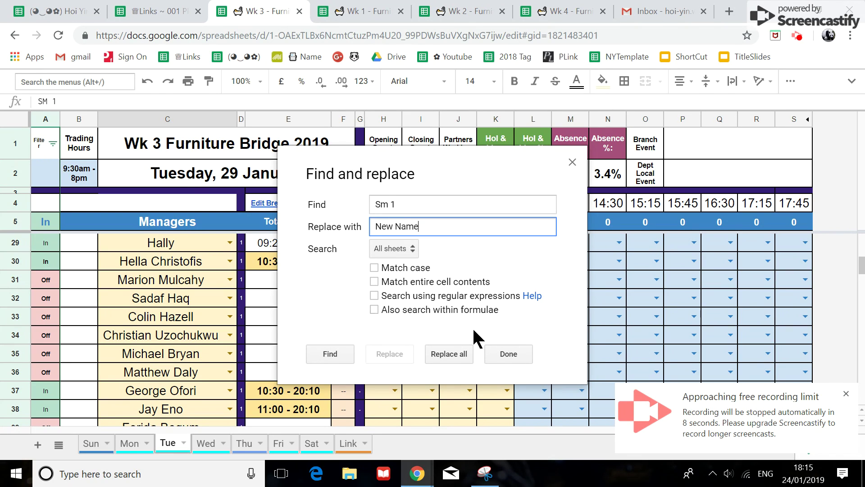
left_click(509, 354)
scroll(504, 352, "up", 5)
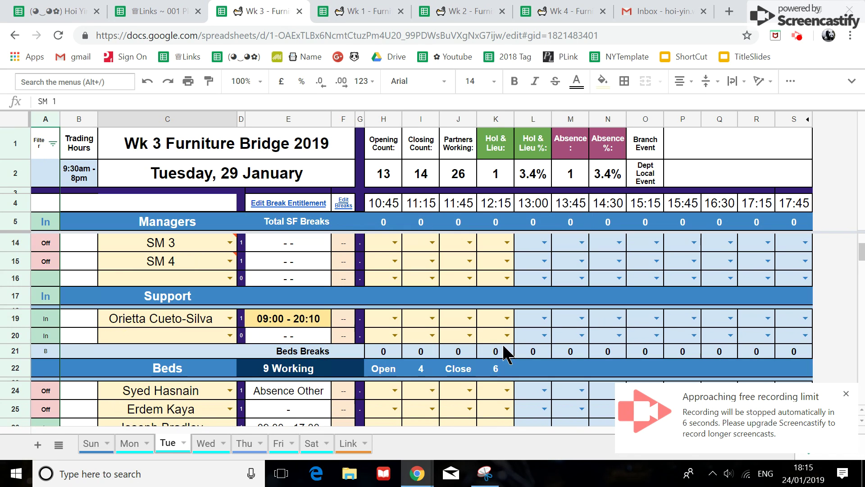